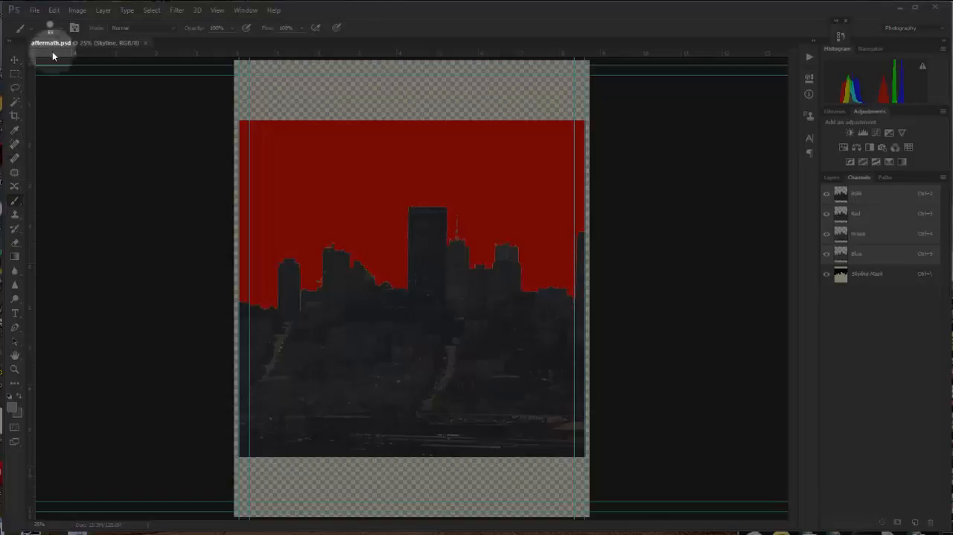
- Set the brush size to 10 px and try its hardness at 100% and at 0%
click(63, 32)
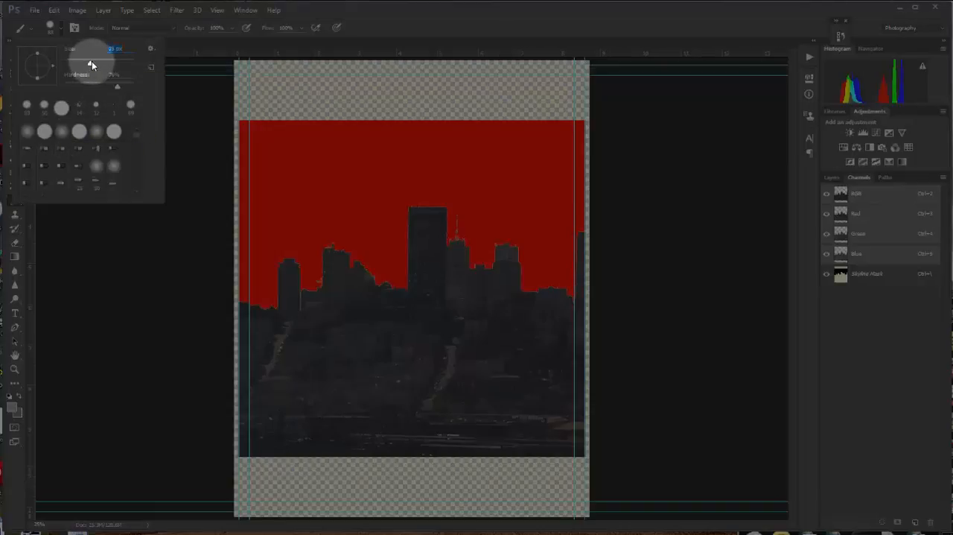
mouse_move(116, 62)
mouse_down()
mouse_move(171, 82)
mouse_move(95, 90)
mouse_up()
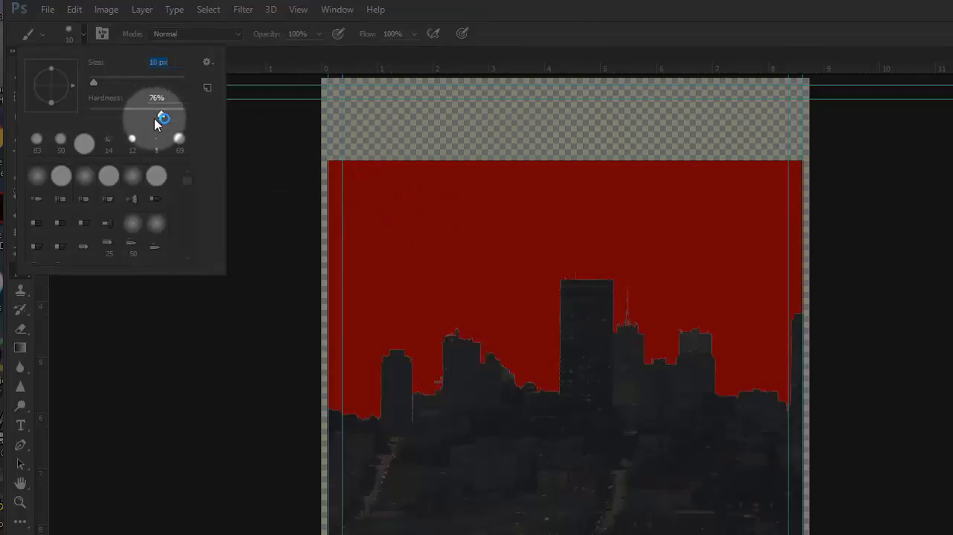
drag(160, 118, 186, 115)
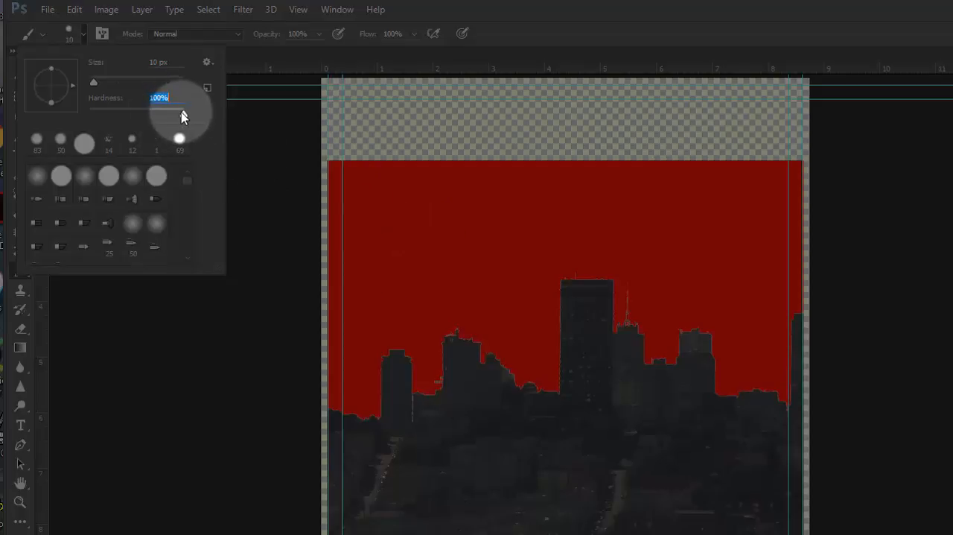
drag(183, 113, 89, 113)
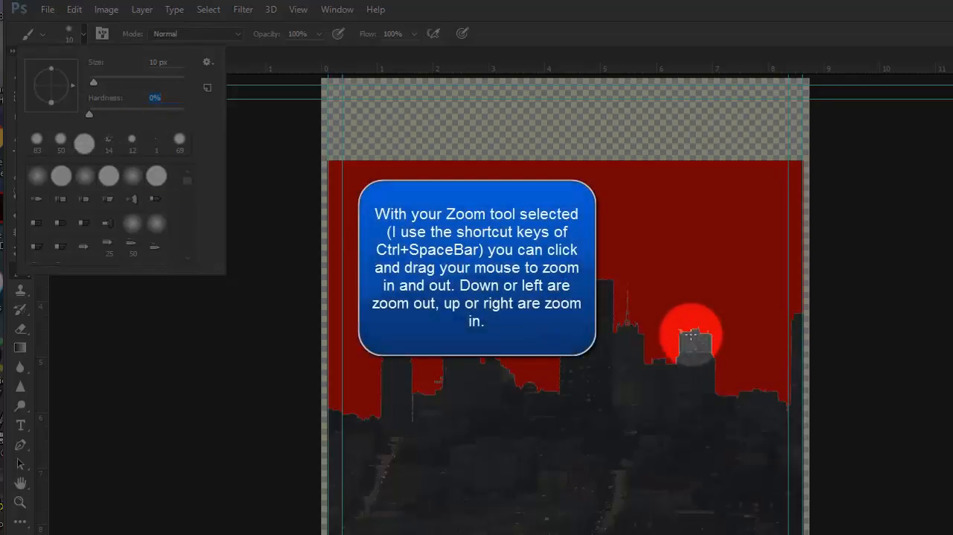
- Set the brush to 2 px with 100% hardness for detail work on the tall tower's rooftop
click(594, 284)
drag(594, 284, 693, 372)
drag(936, 471, 607, 340)
mouse_move(880, 310)
mouse_down()
mouse_move(790, 391)
mouse_move(782, 429)
mouse_up()
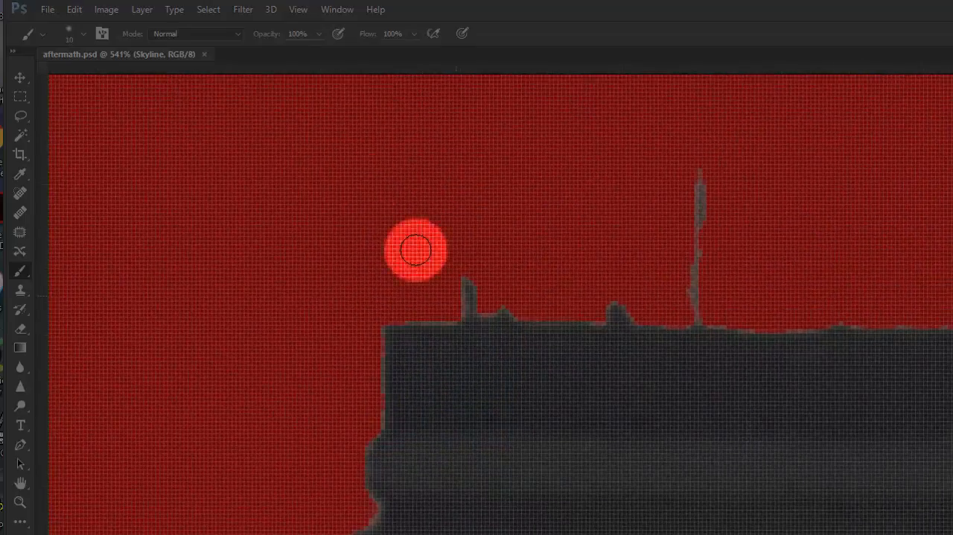
click(83, 34)
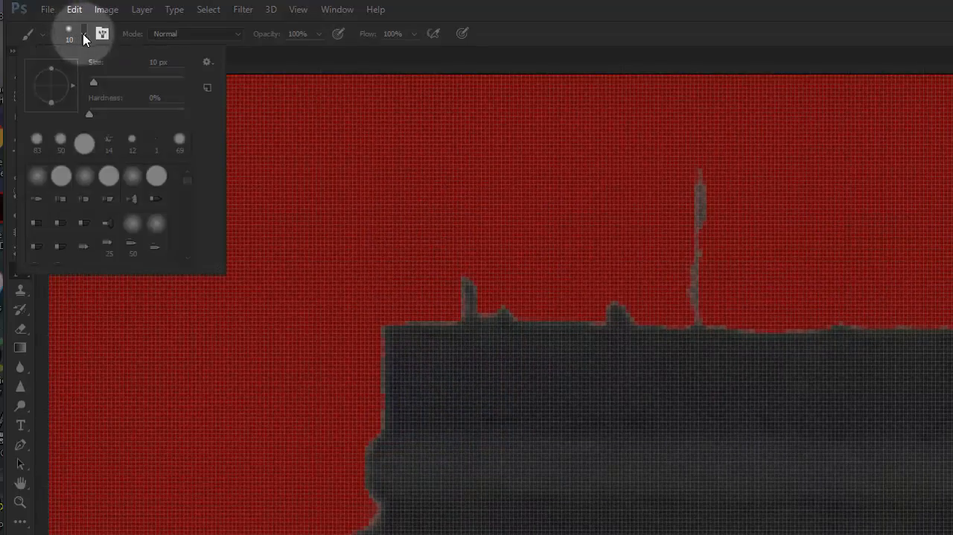
click(153, 63)
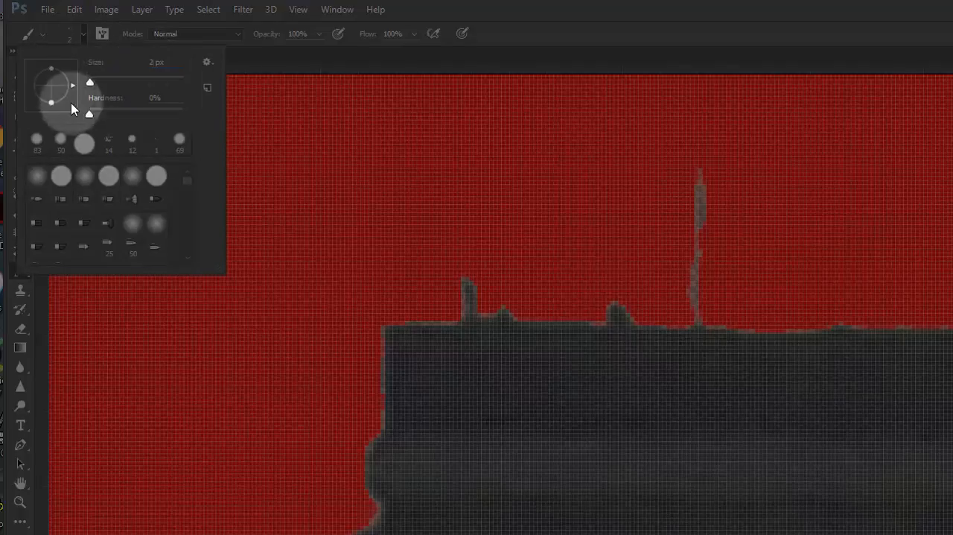
drag(132, 105, 188, 112)
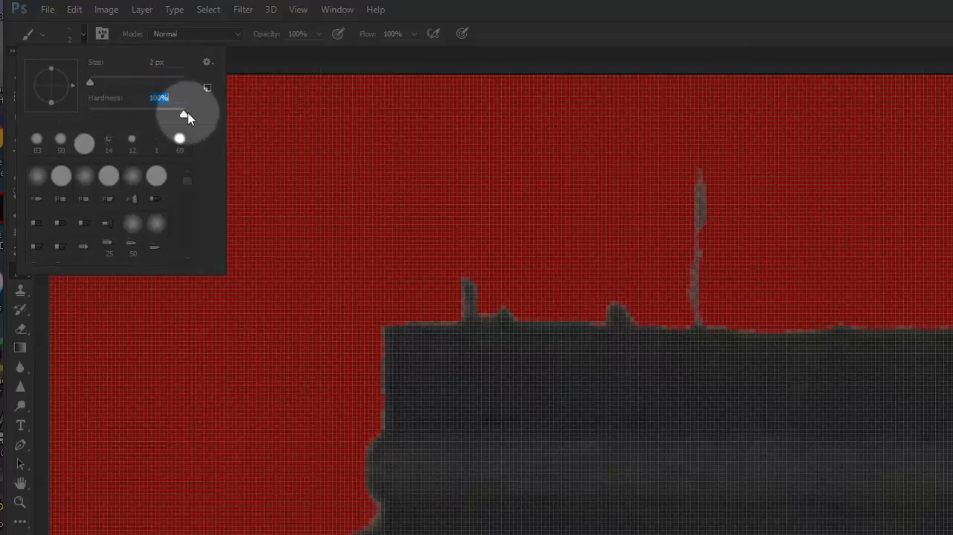
- Target the Skyline mask channel and paint white along the thin antenna on the tall tower to fill it in
click(700, 177)
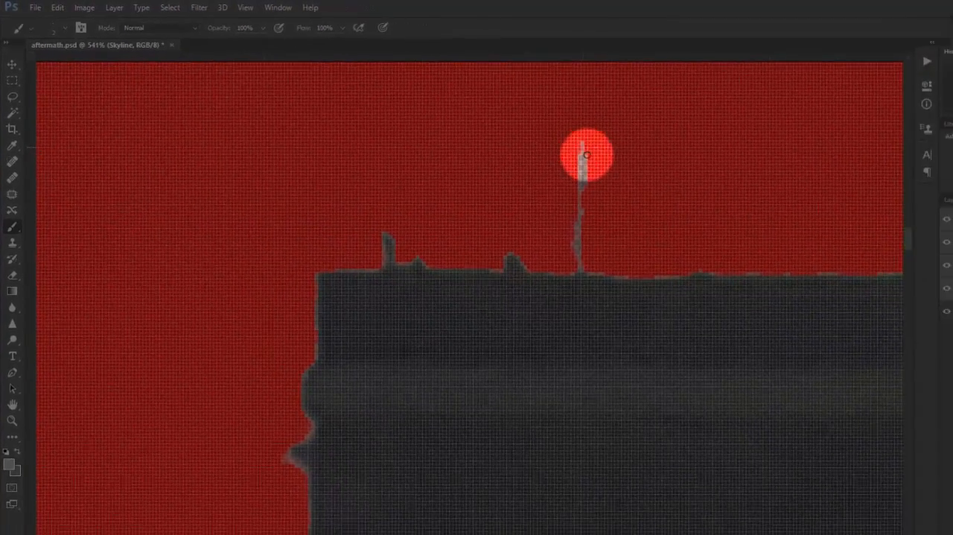
click(948, 305)
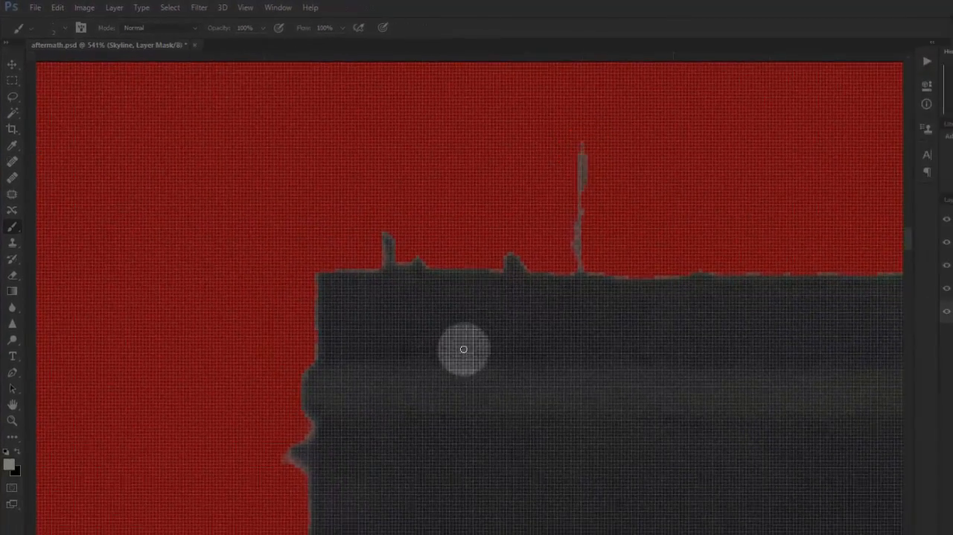
click(82, 425)
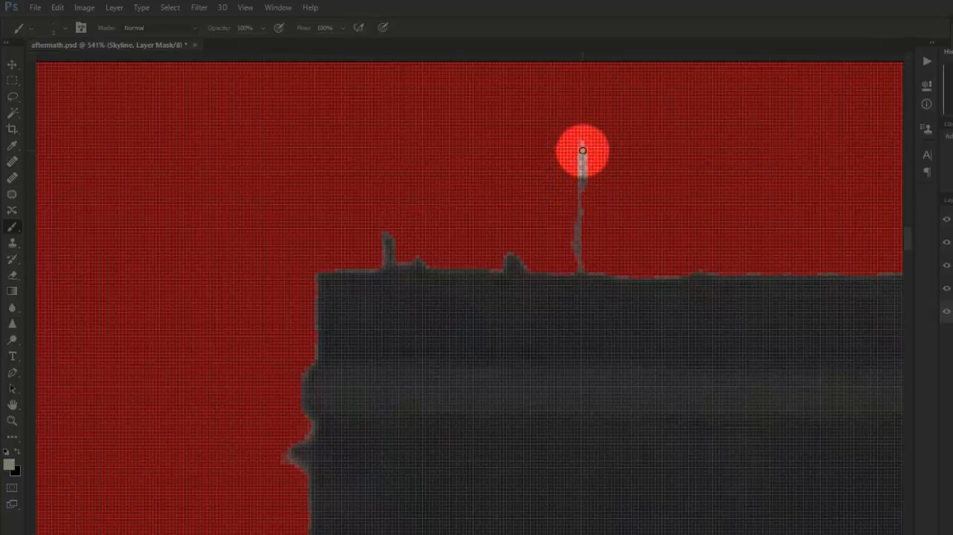
drag(582, 151, 576, 277)
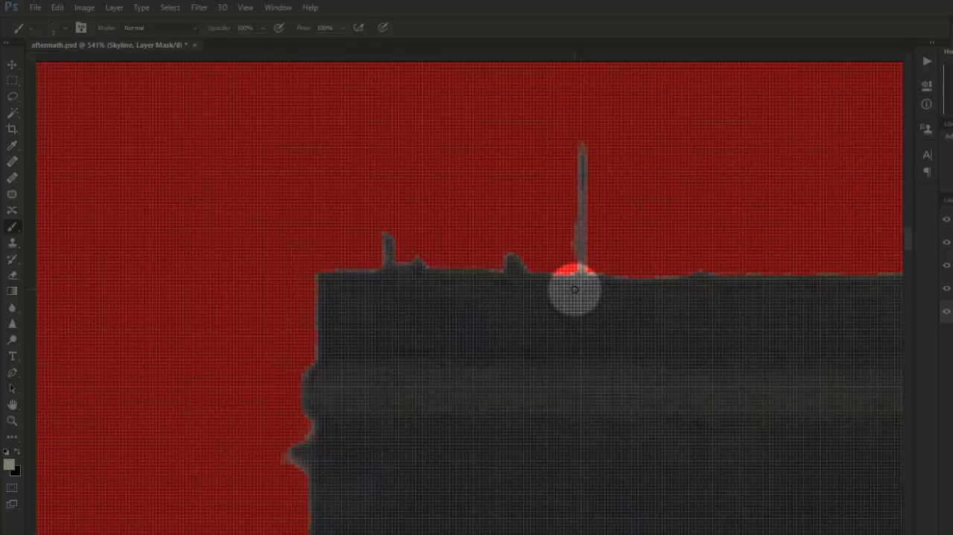
- Switch the brush to black and trim the rough edge beside the lower part of the tall tower's antenna
click(18, 454)
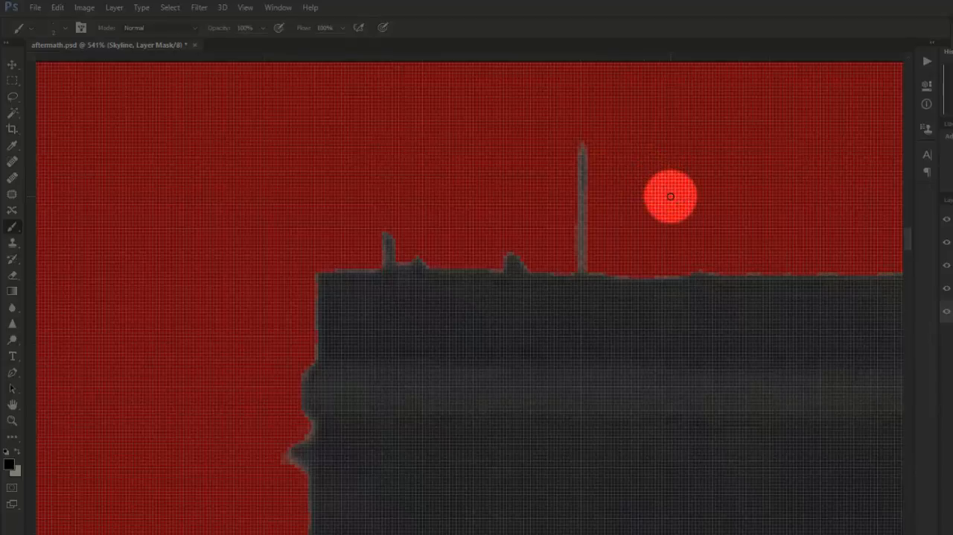
scroll(671, 196, down, 1)
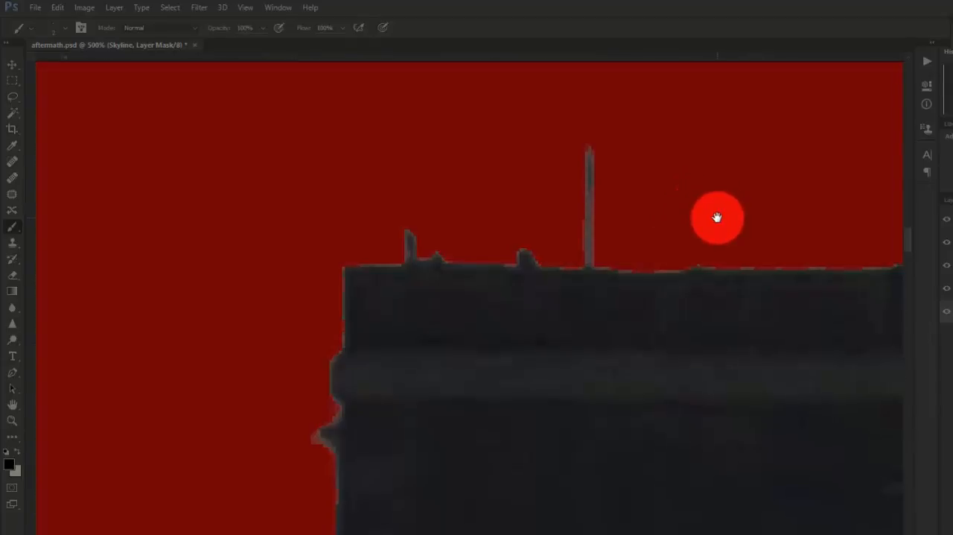
drag(717, 216, 662, 228)
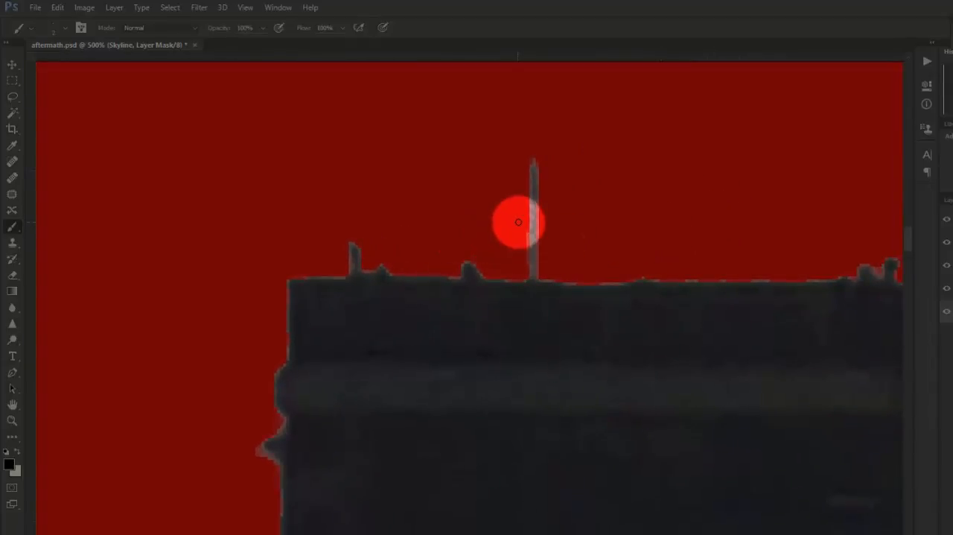
drag(526, 229, 527, 271)
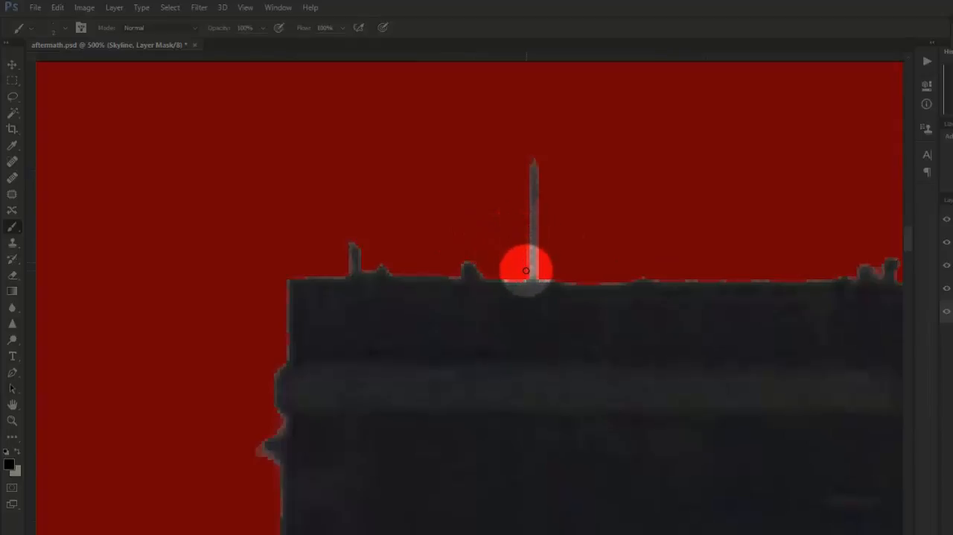
- Switch the brush to white and paint in the broken spire and its lattice supports on the building beside the tower
alt+click(646, 246)
alt+click(647, 247)
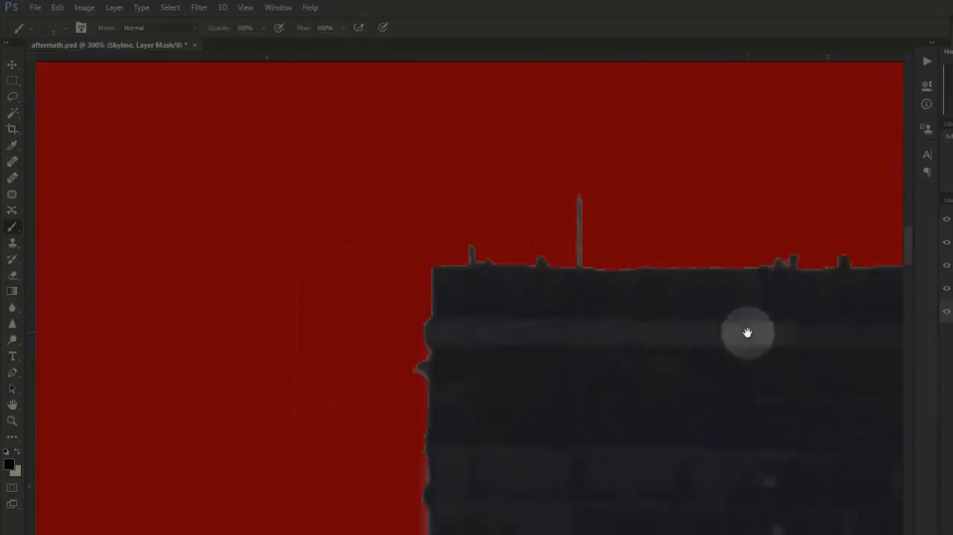
drag(747, 332, 517, 313)
drag(811, 340, 625, 309)
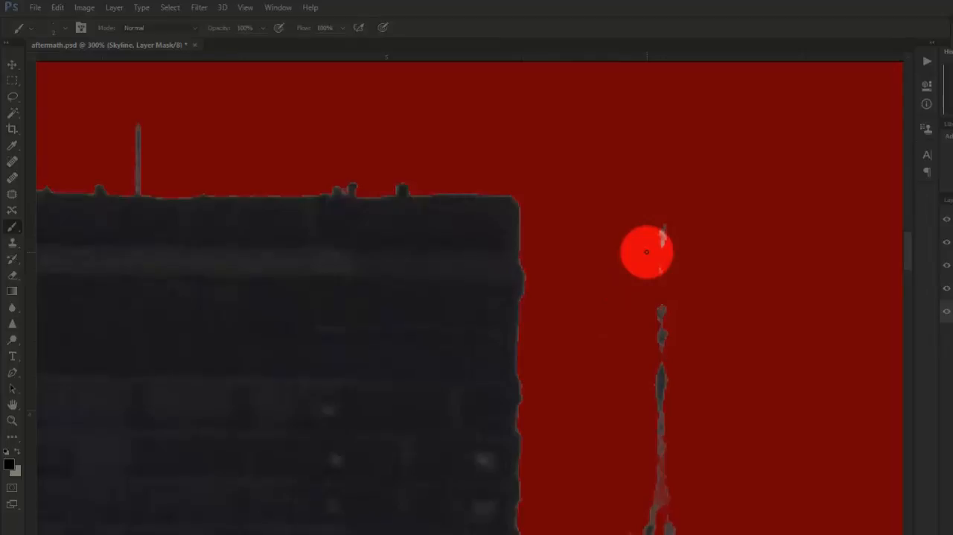
click(21, 447)
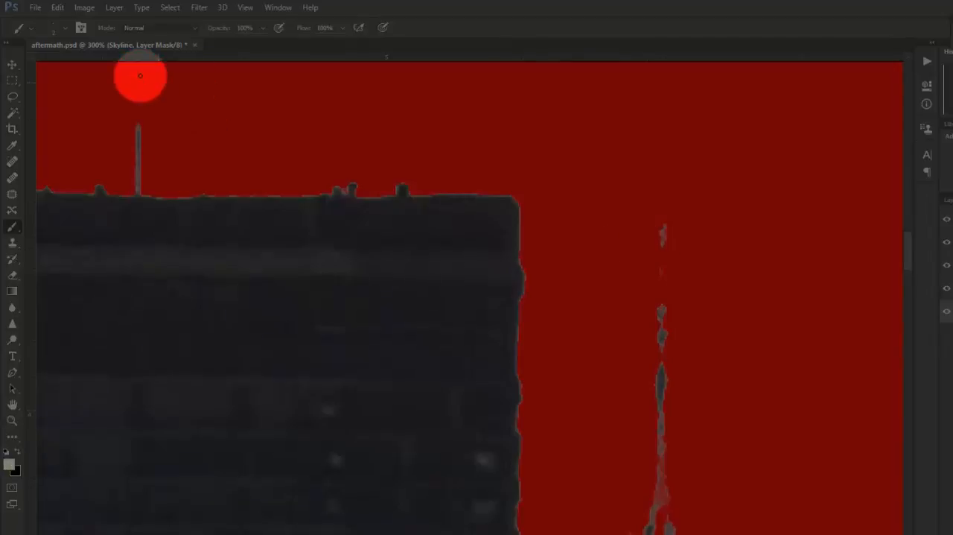
click(66, 29)
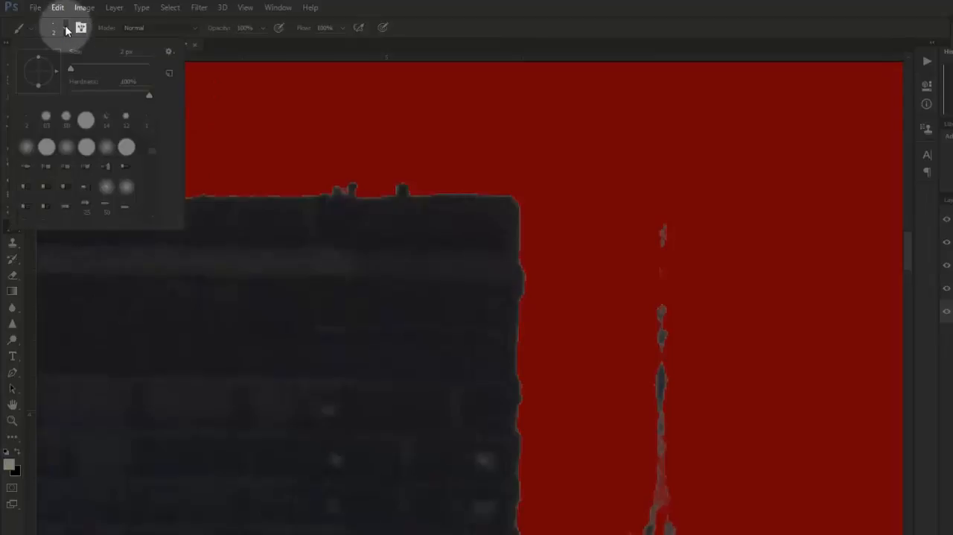
mouse_move(664, 228)
mouse_down()
mouse_move(662, 330)
mouse_move(644, 388)
mouse_move(647, 499)
mouse_up()
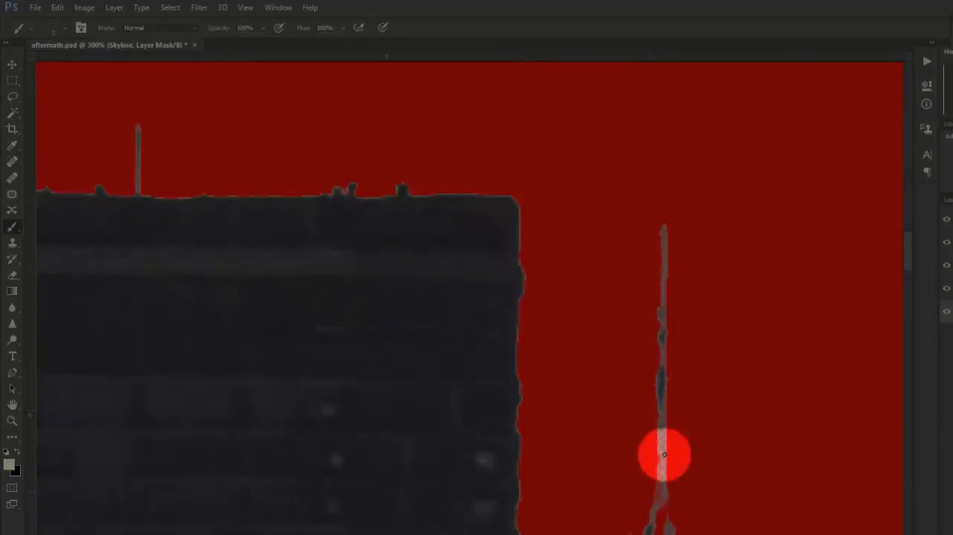
mouse_move(663, 229)
mouse_down()
mouse_move(666, 395)
mouse_move(649, 471)
mouse_up()
scroll(660, 477, down, 3)
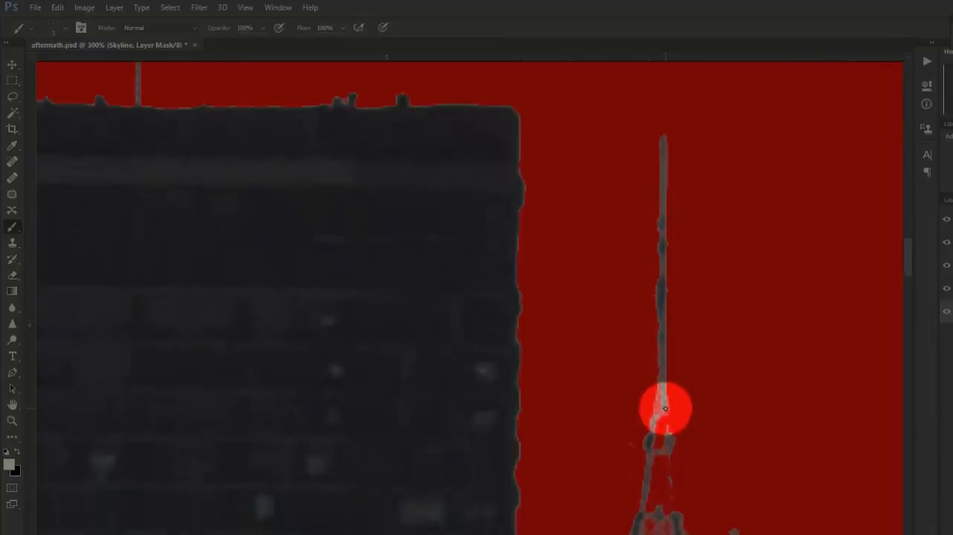
drag(666, 408, 675, 518)
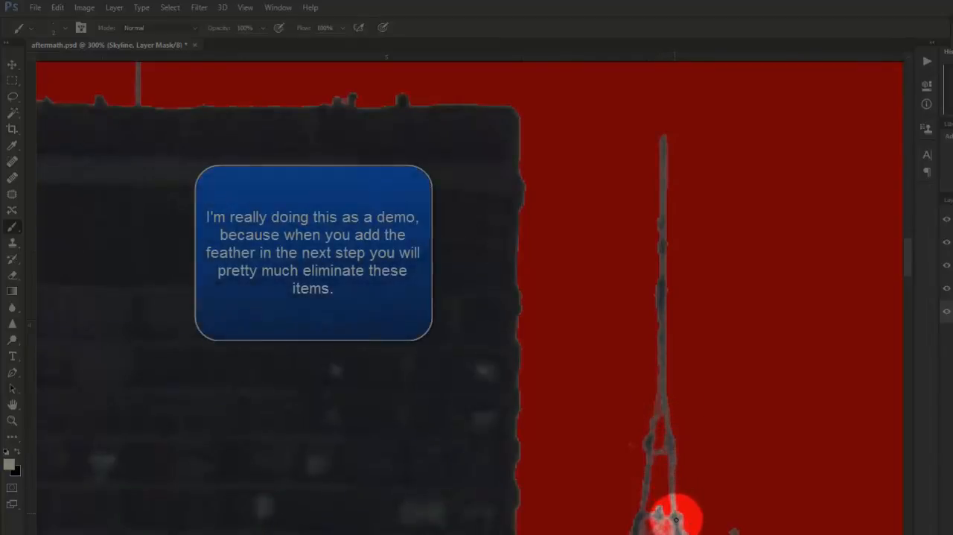
- Select the Skyline layer's mask and open its properties
scroll(713, 477, down, 3)
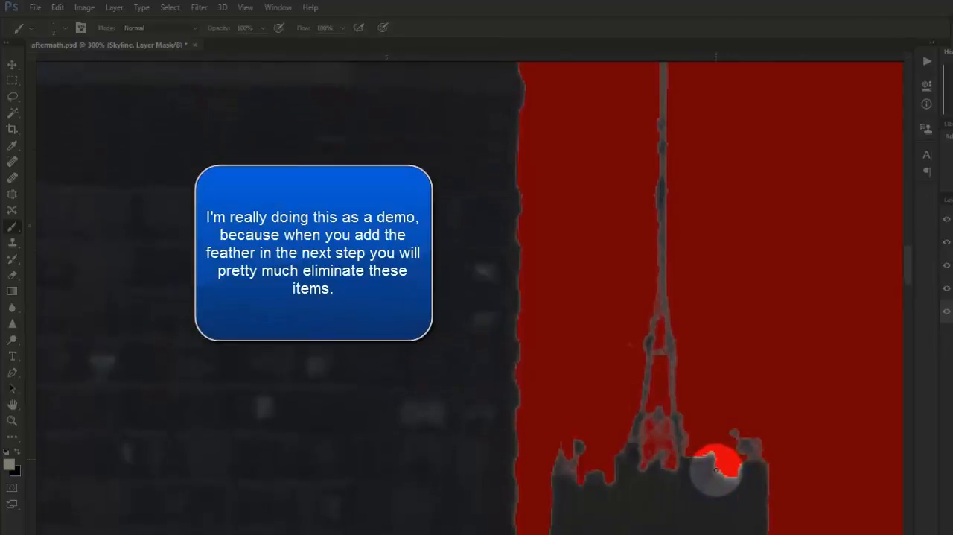
scroll(715, 467, down, 4)
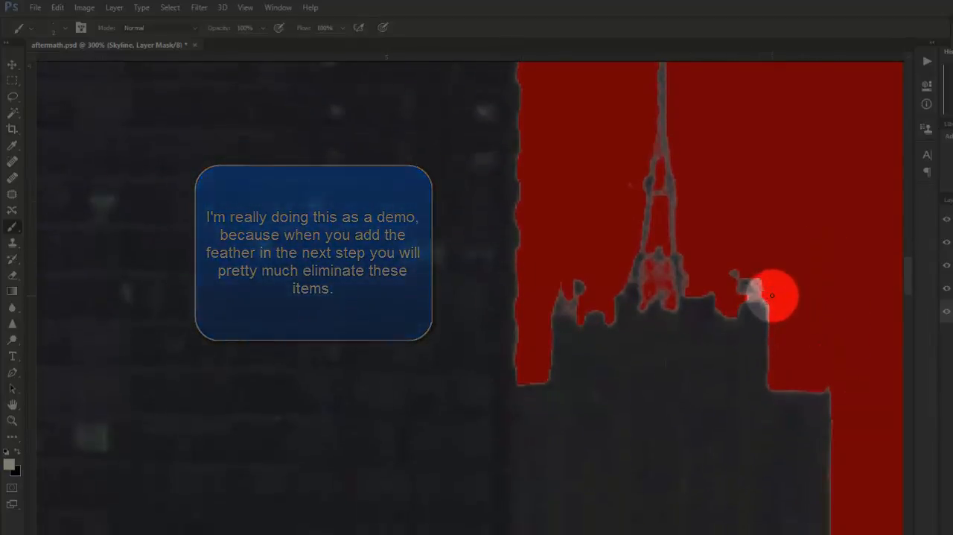
scroll(691, 347, down, 1)
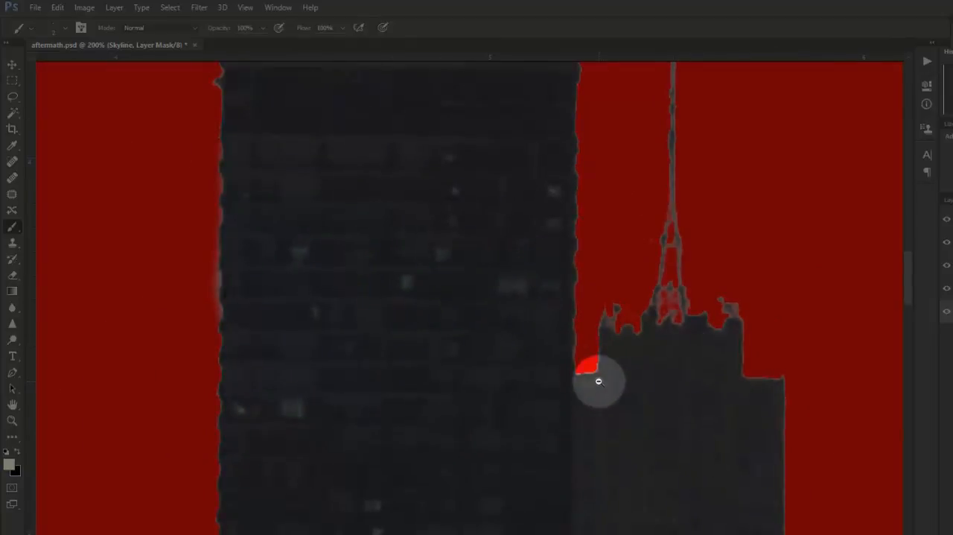
alt+click(599, 382)
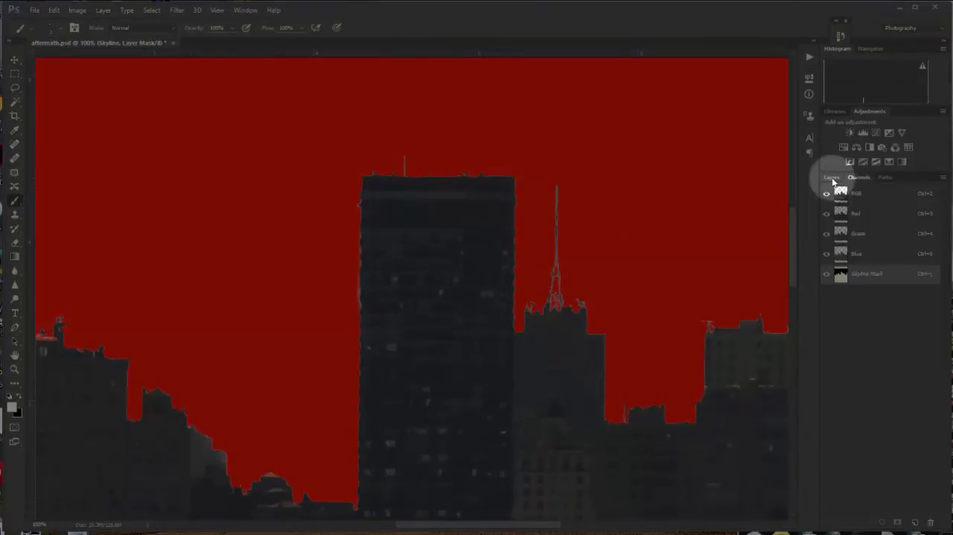
click(832, 179)
click(868, 295)
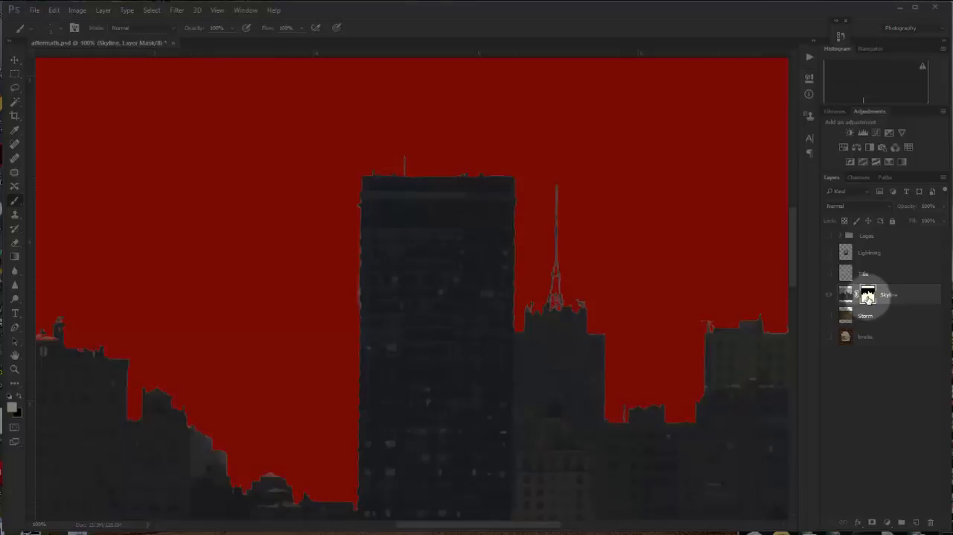
click(247, 11)
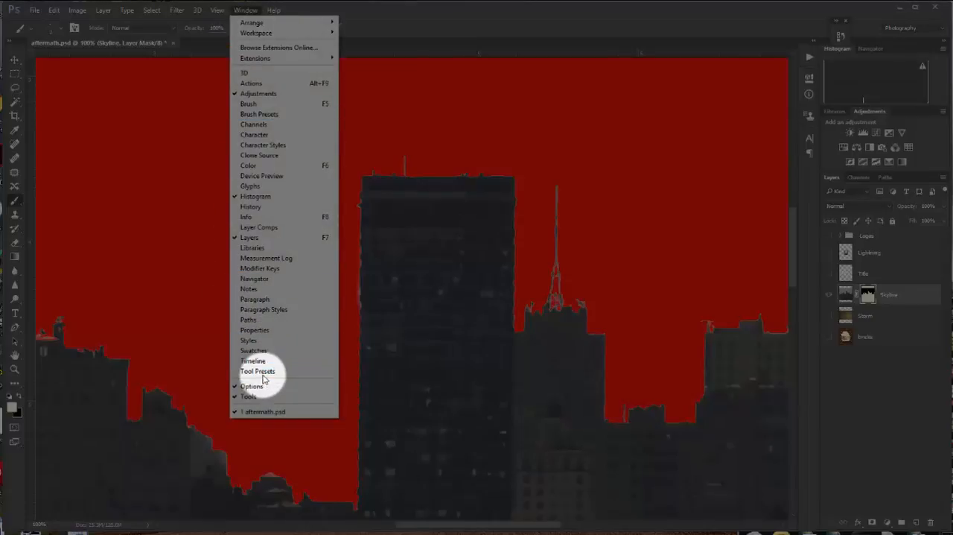
click(266, 331)
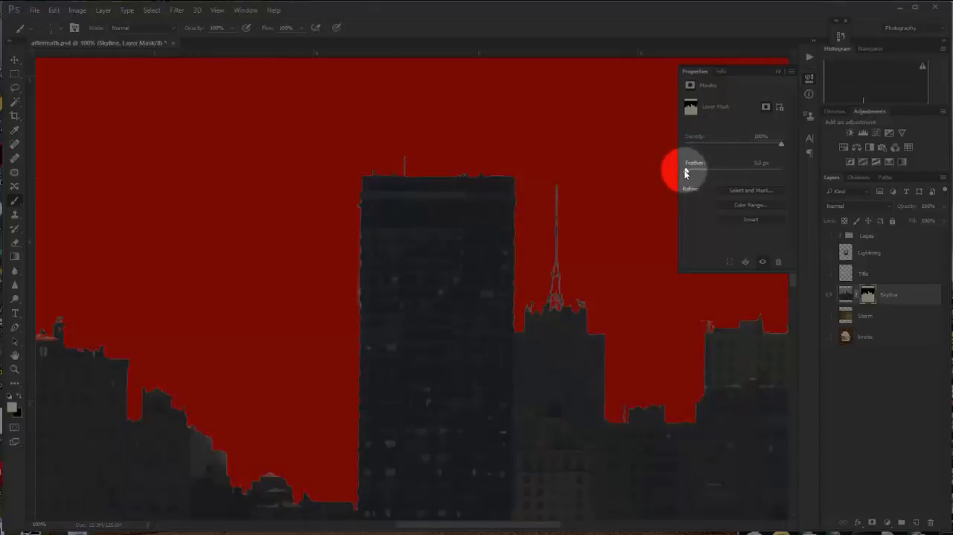
- Try stronger feathering on the Skyline layer mask and settle on about 1.1 px
drag(687, 173, 694, 175)
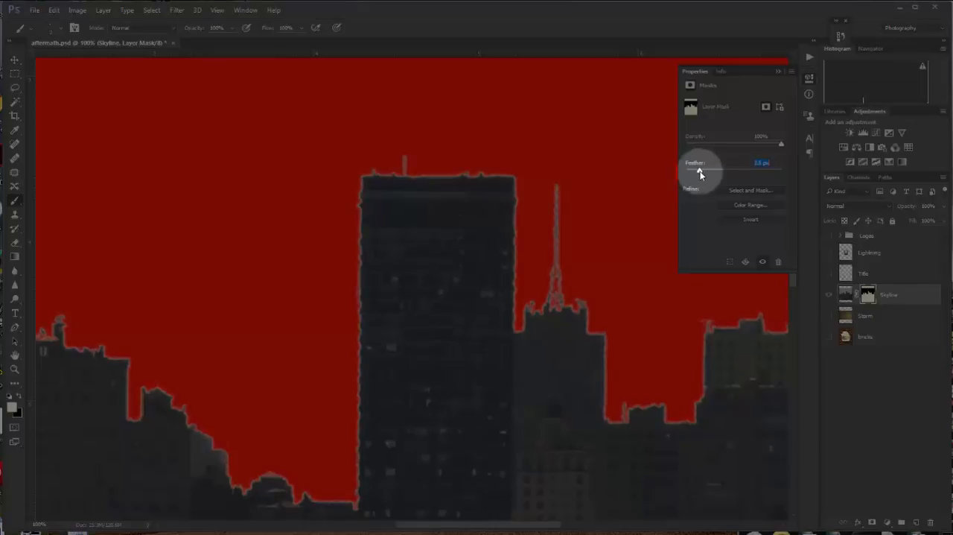
drag(704, 174, 729, 176)
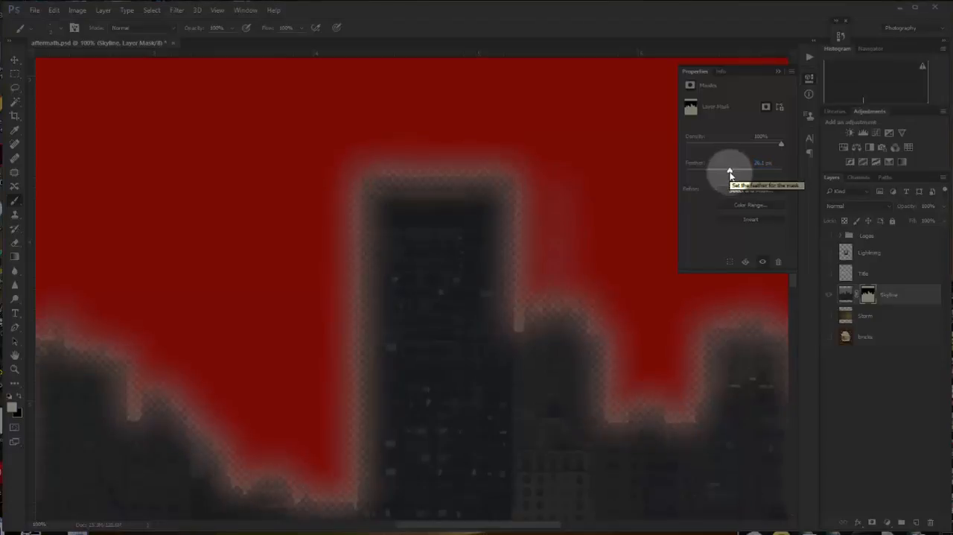
drag(730, 176, 694, 181)
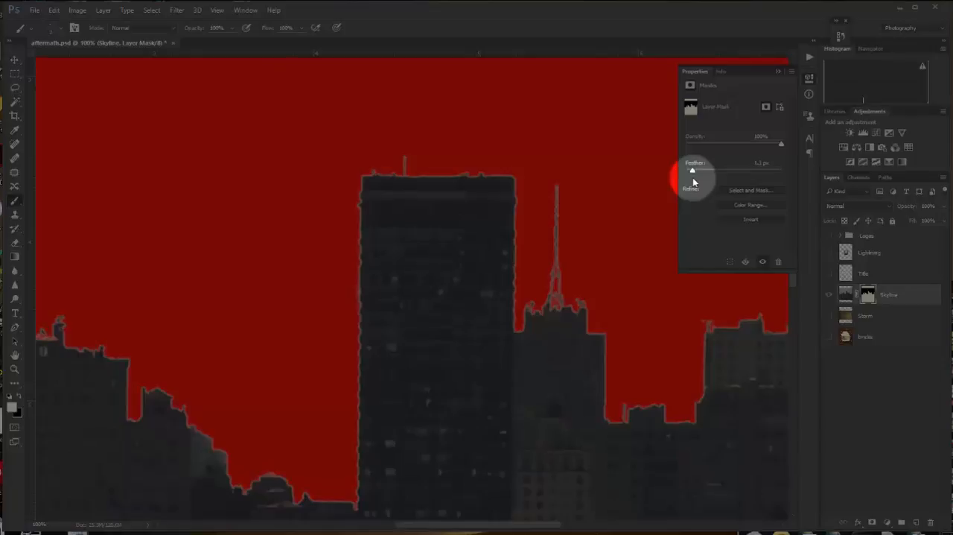
click(692, 171)
mouse_move(691, 172)
mouse_down()
mouse_move(713, 172)
mouse_move(691, 174)
mouse_up()
drag(691, 174, 690, 178)
- Turn off the red overlay of the Skyline mask channel and return to the layer list
click(860, 179)
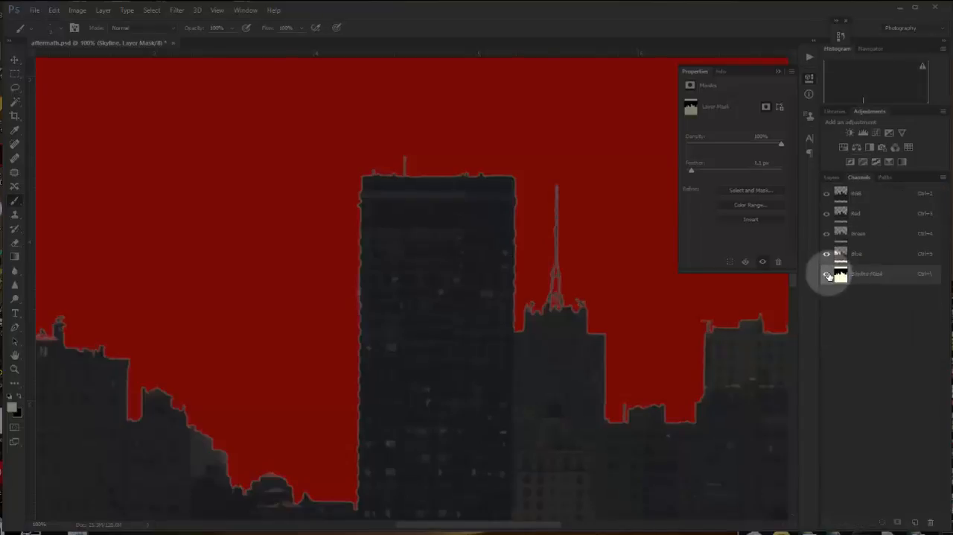
click(826, 277)
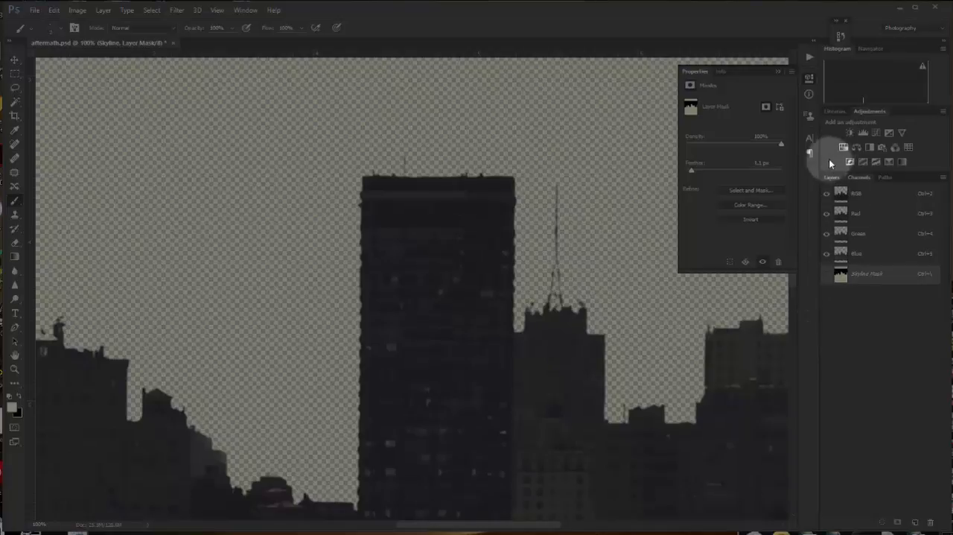
click(832, 178)
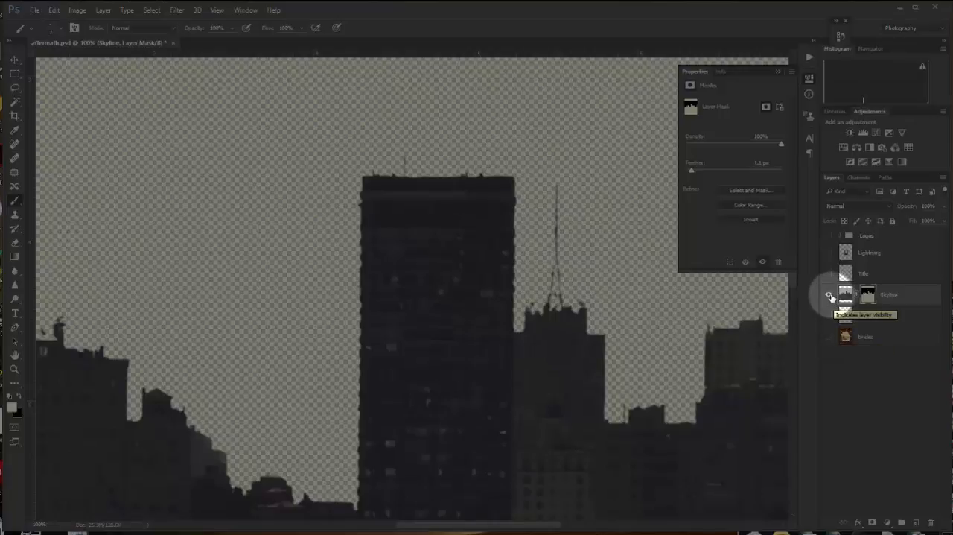
- Hide the Skyline layer and show the bricks layer, with the whole hole in the wall in view
click(829, 301)
click(829, 336)
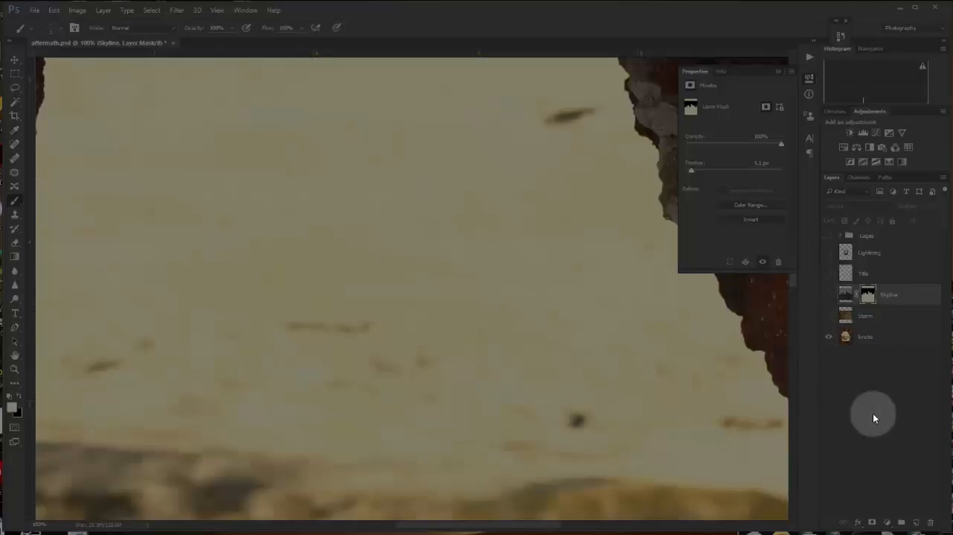
alt+click(526, 388)
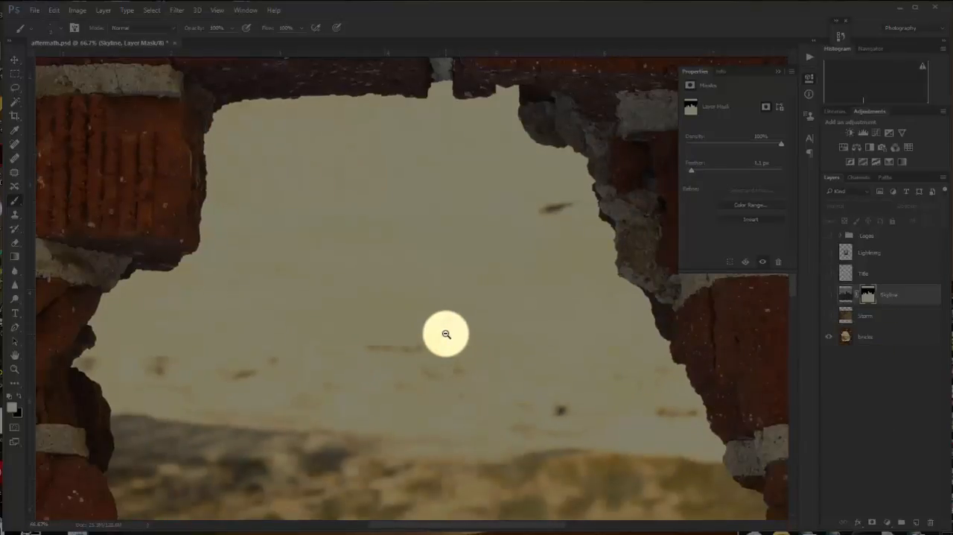
alt+click(417, 364)
alt+click(419, 365)
drag(437, 415, 427, 316)
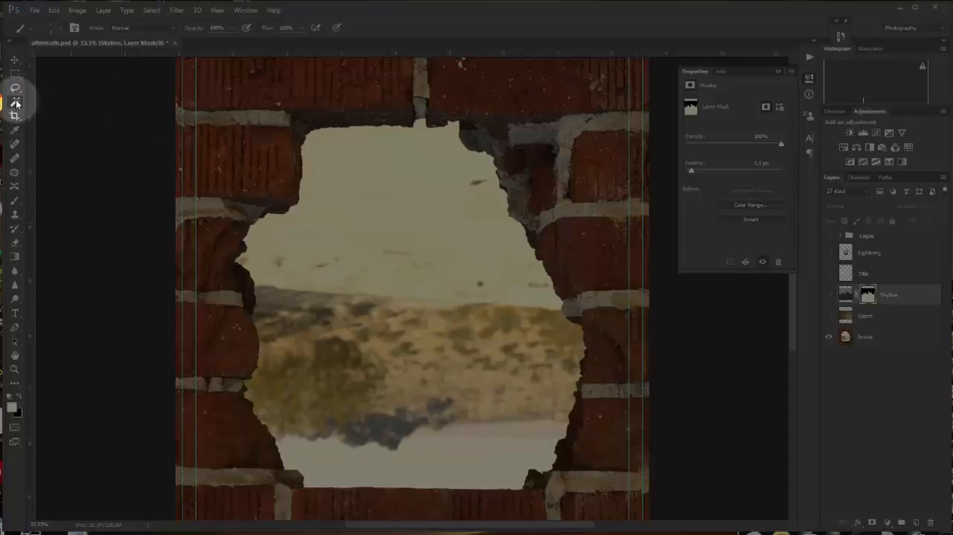
- Select the landscape inside the hole on the bricks layer using the Quick Selection tool with a 49 px brush
drag(16, 103, 51, 106)
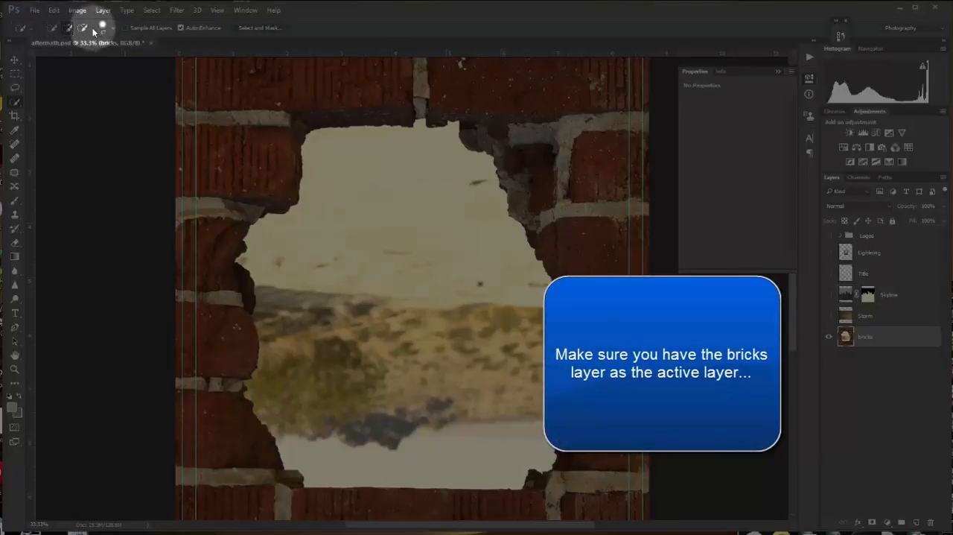
click(114, 27)
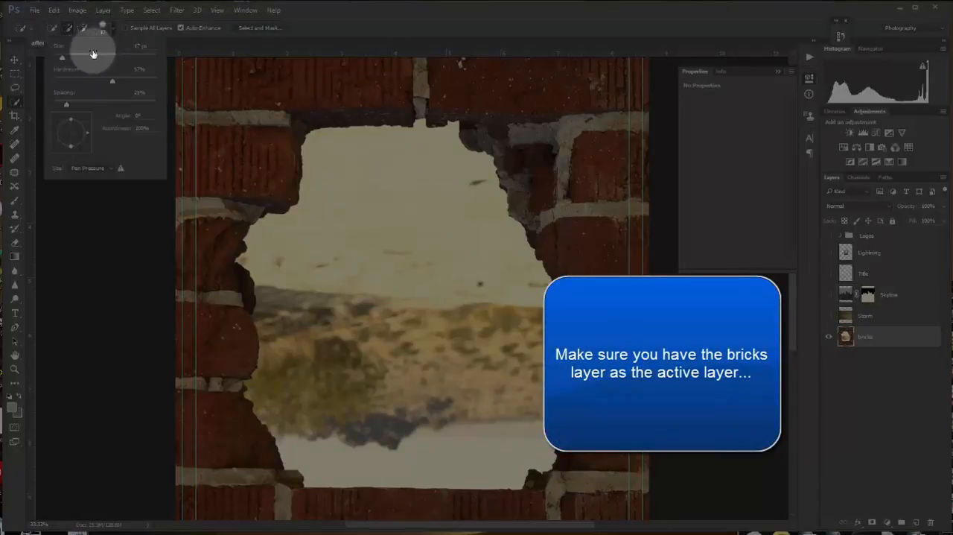
drag(63, 57, 77, 58)
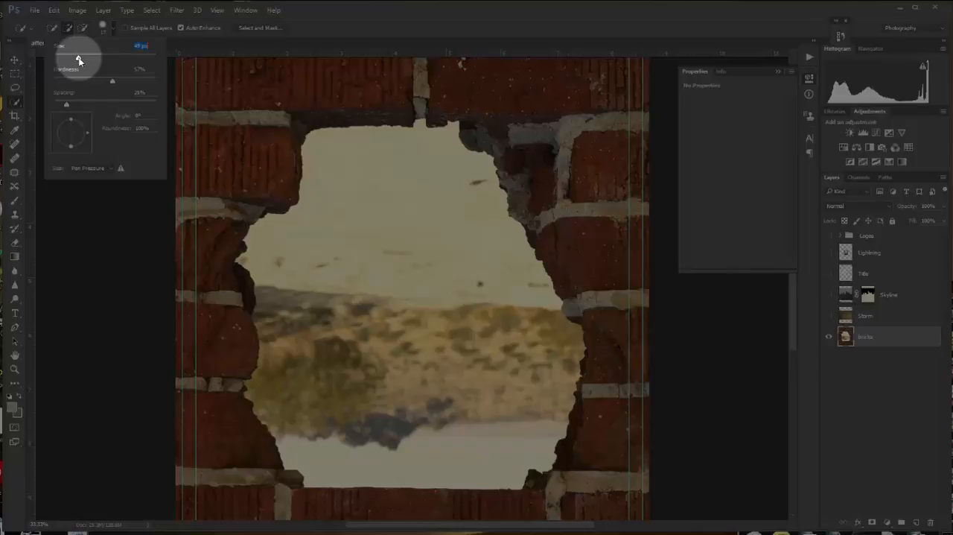
click(344, 159)
mouse_move(345, 159)
mouse_down()
mouse_move(402, 158)
mouse_move(426, 176)
mouse_move(494, 388)
mouse_up()
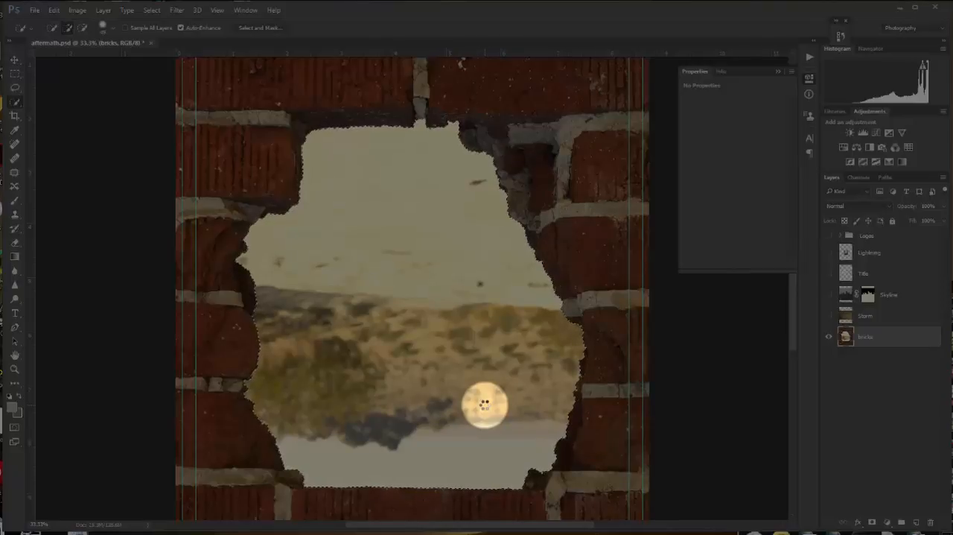
- Open the selection in Select and Mask and preview it On White at 100% opacity
click(266, 30)
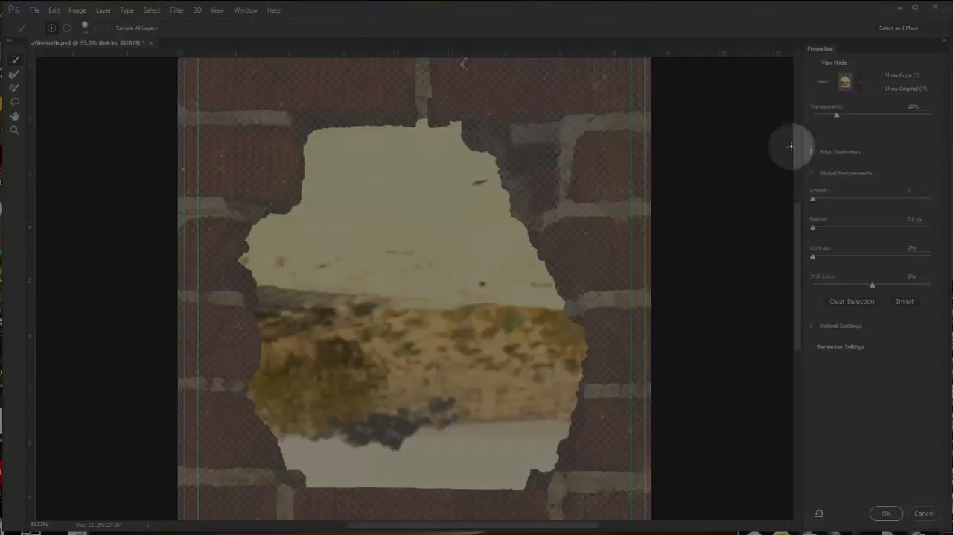
click(856, 82)
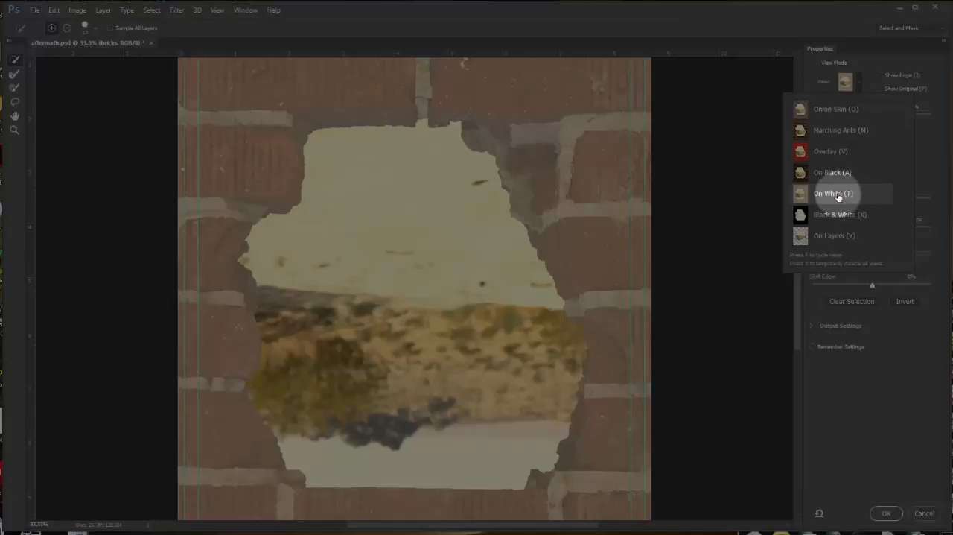
click(842, 194)
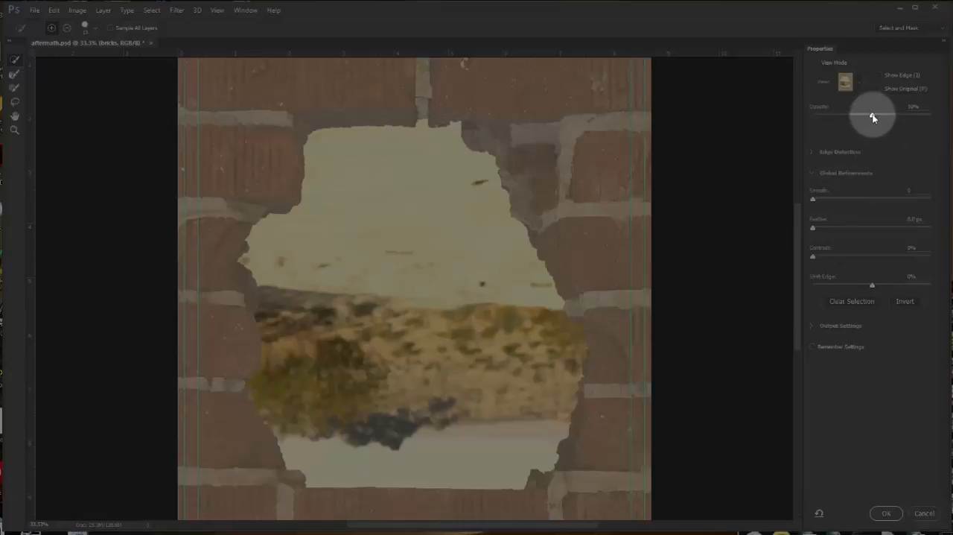
drag(878, 116, 940, 120)
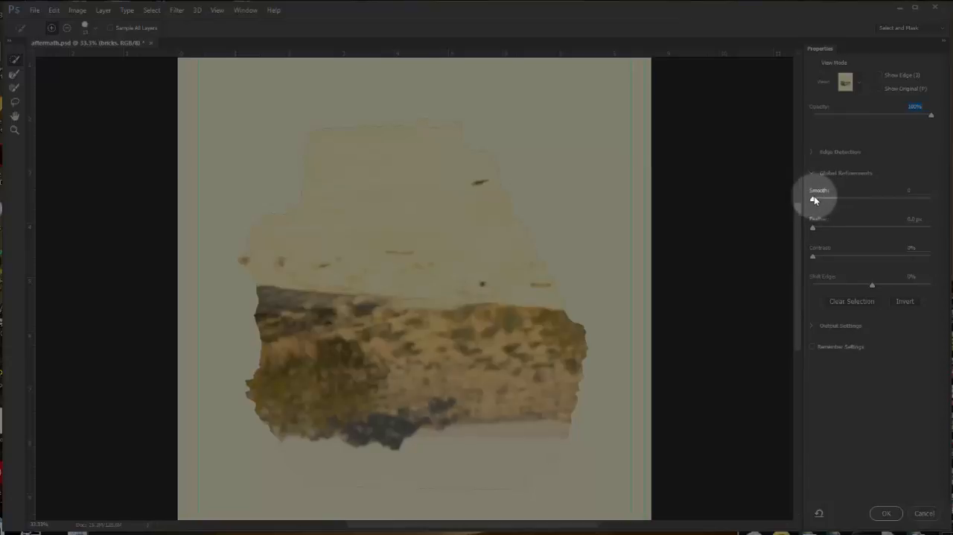
- Set the edge detection radius to 1 px and the contrast to 4%
click(812, 152)
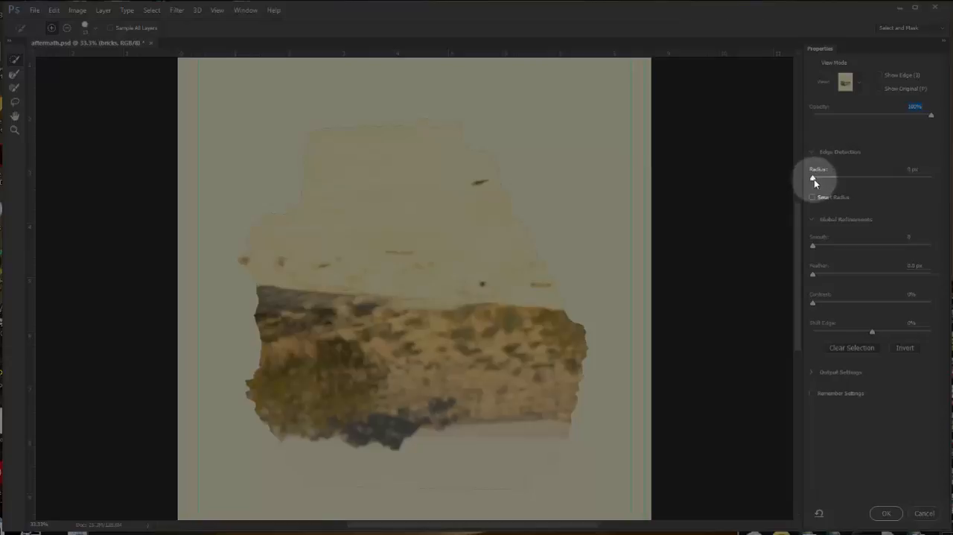
drag(814, 179, 819, 180)
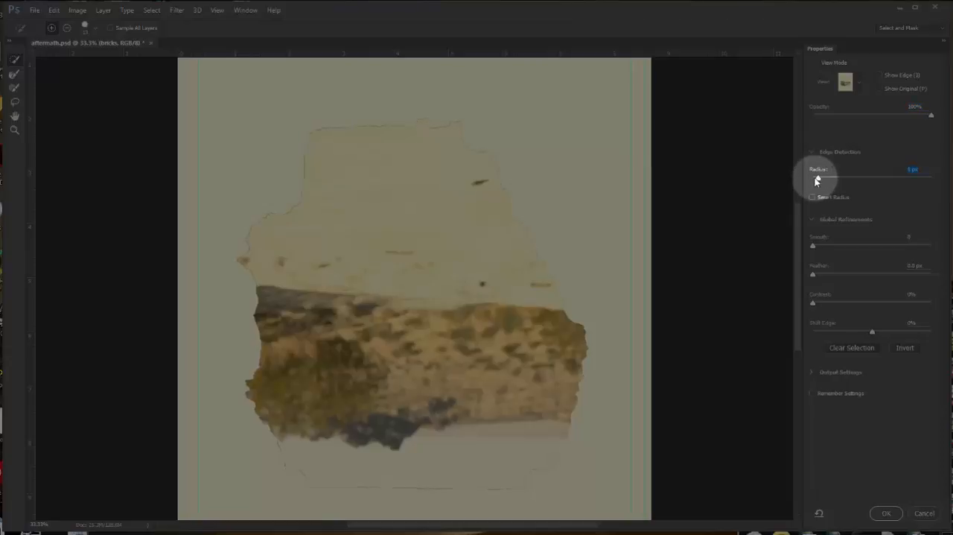
click(814, 303)
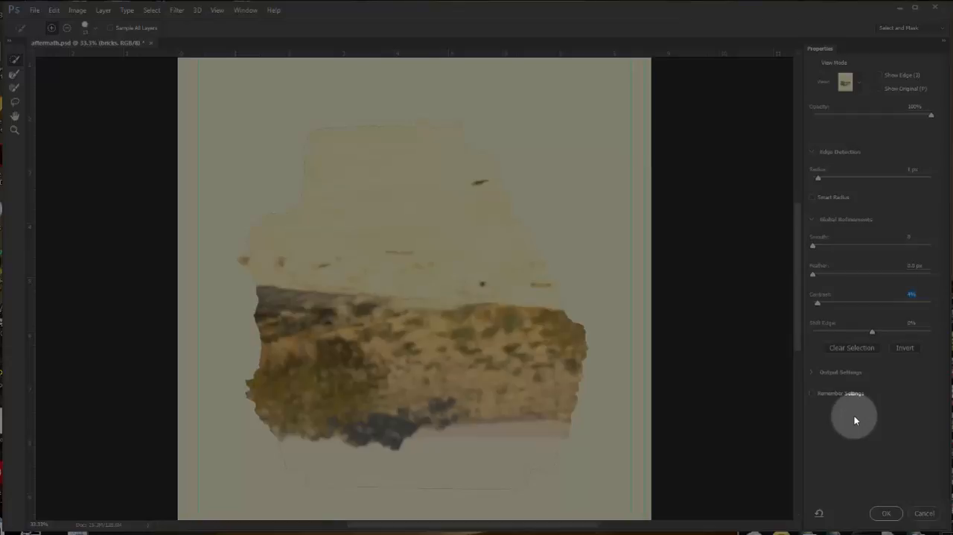
- Invert the selection to keep the bricks and output it as a layer mask
click(909, 348)
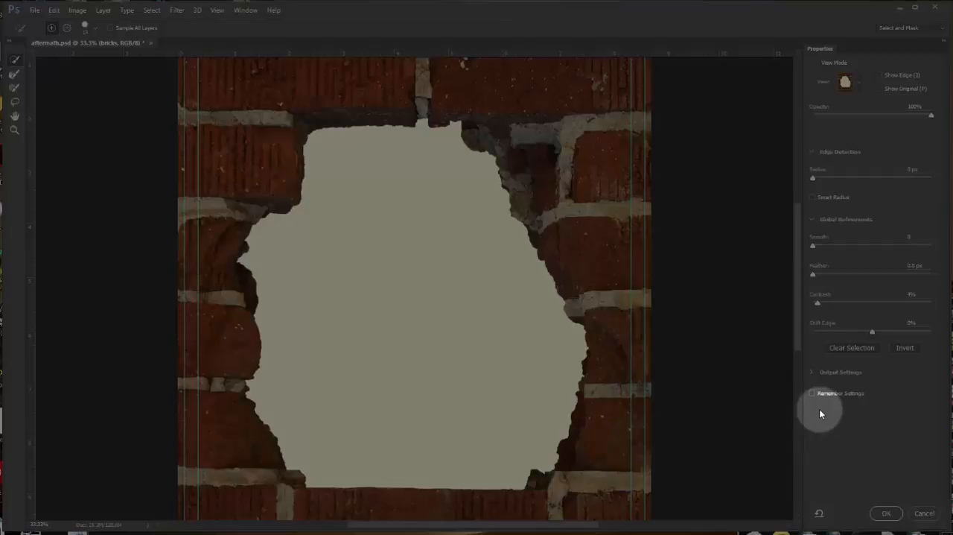
click(811, 373)
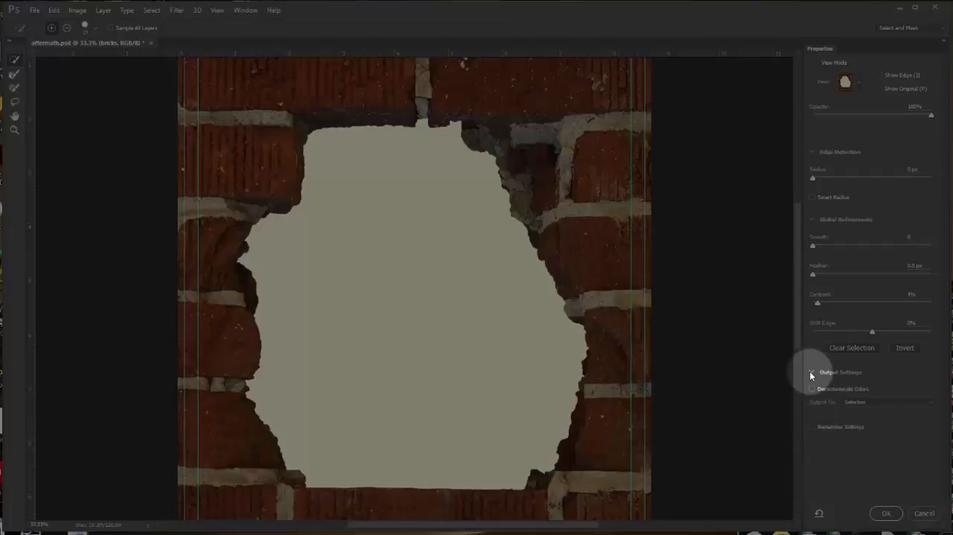
click(931, 404)
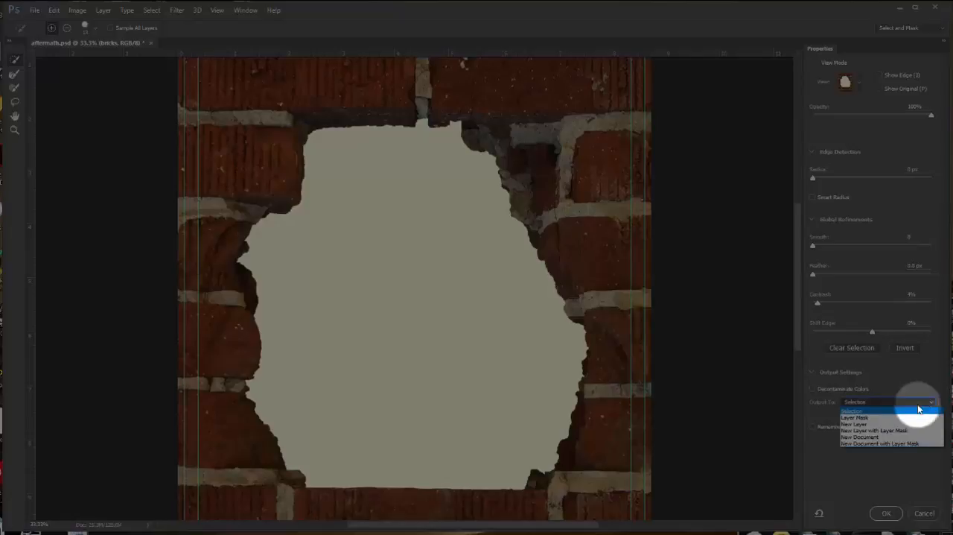
click(858, 414)
click(887, 513)
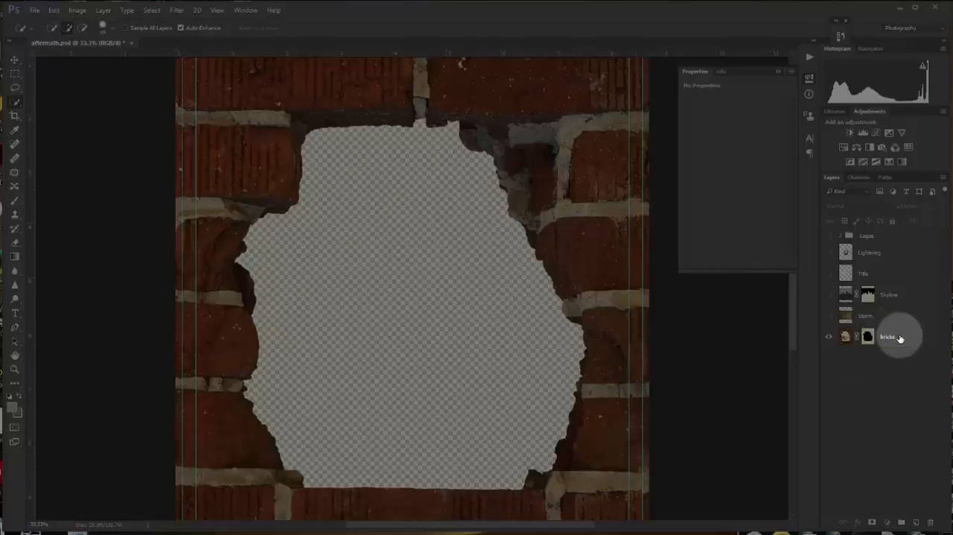
- Show all layers and reorder them so bricks sits directly above Skyline and Lightning sits between Skyline and Storm
drag(900, 338, 889, 285)
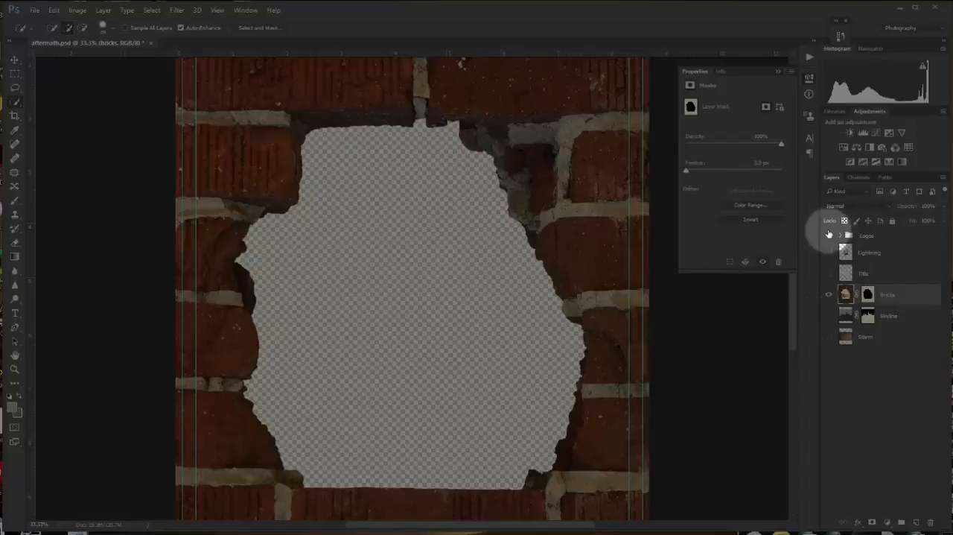
drag(830, 237, 875, 393)
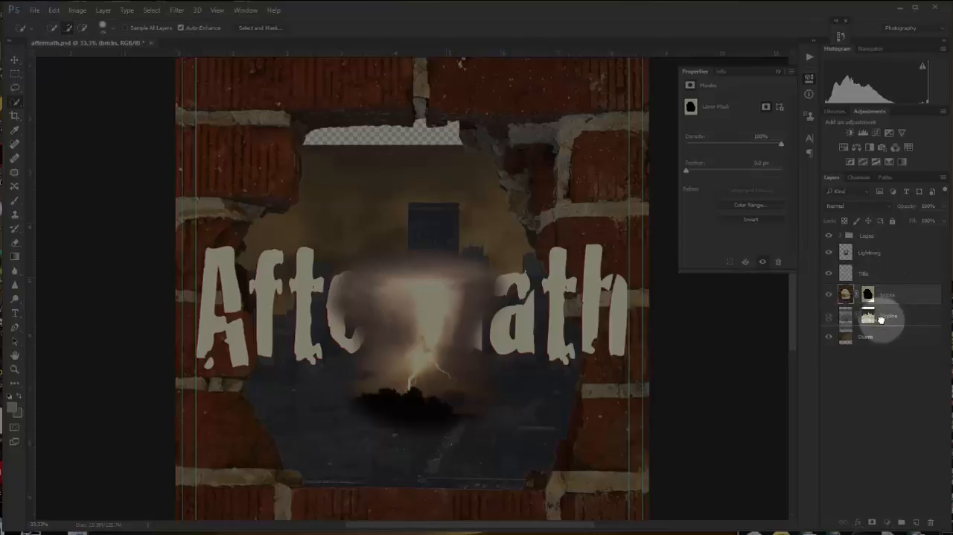
drag(880, 323, 878, 322)
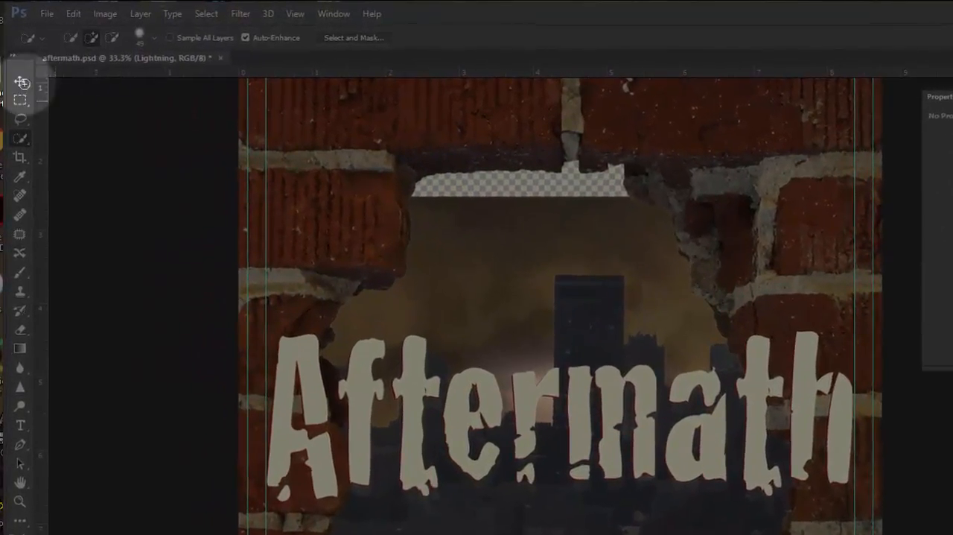
- Activate the Move tool with Auto-Select enabled and targeting Layer
click(20, 83)
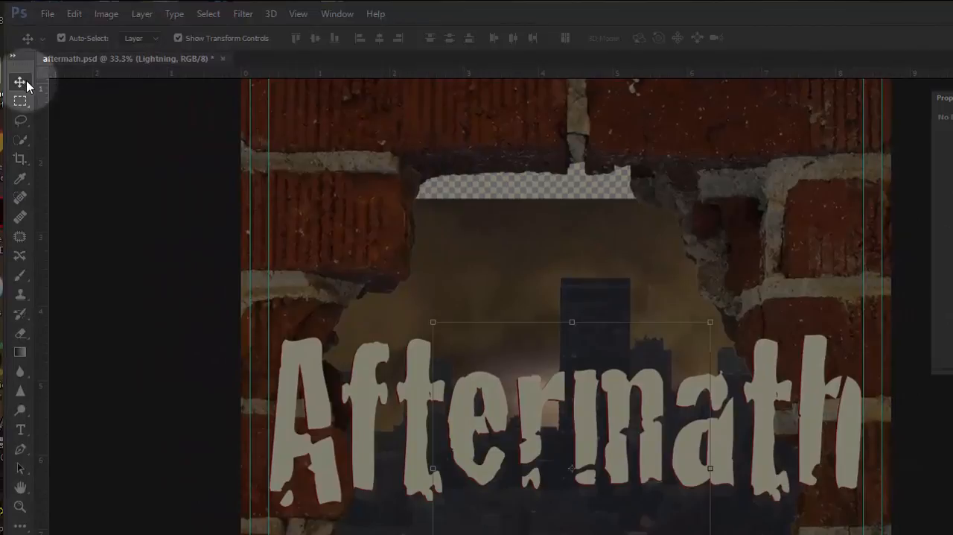
click(61, 37)
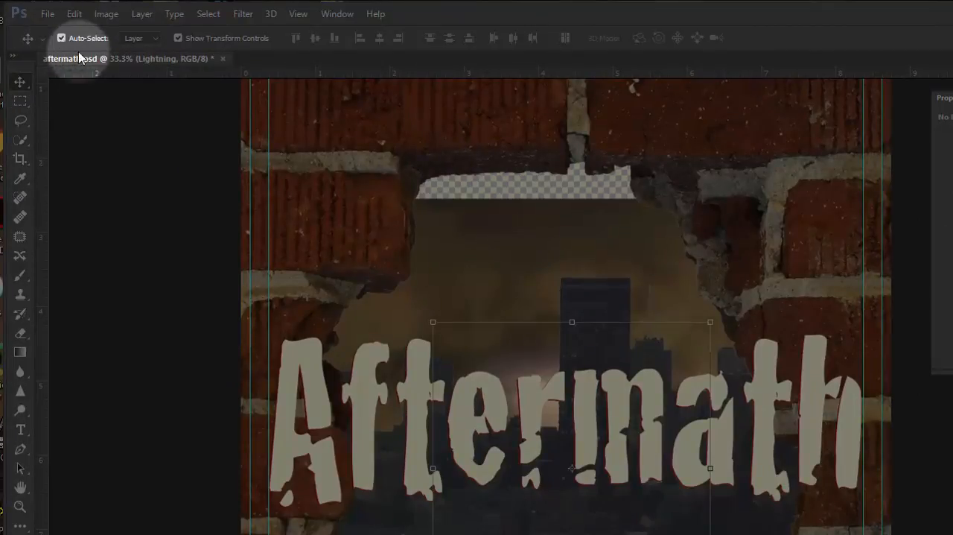
click(145, 40)
click(145, 40)
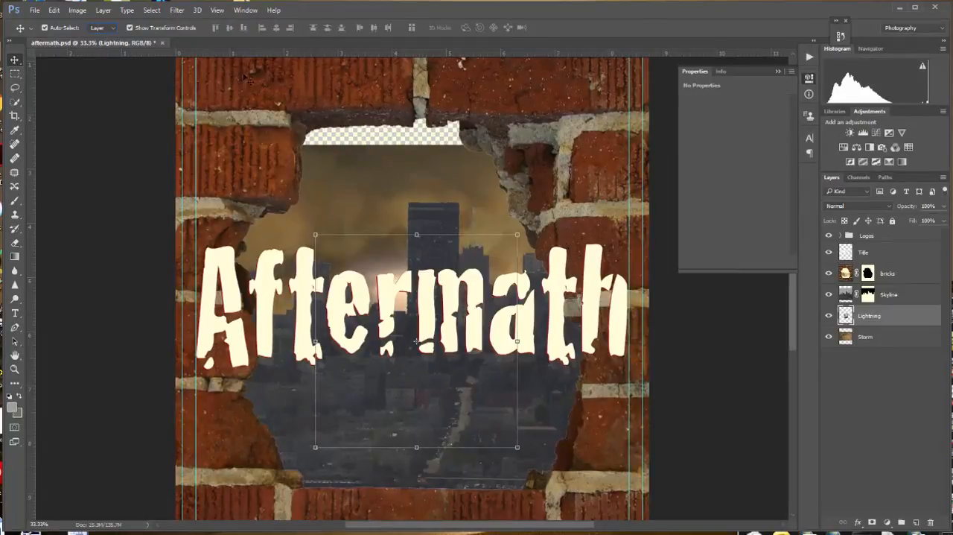
- Move the Title layer's Aftermath text down to the lower part of the poster, just above the logos
ctrl+alt+click(426, 347)
ctrl+alt+click(426, 347)
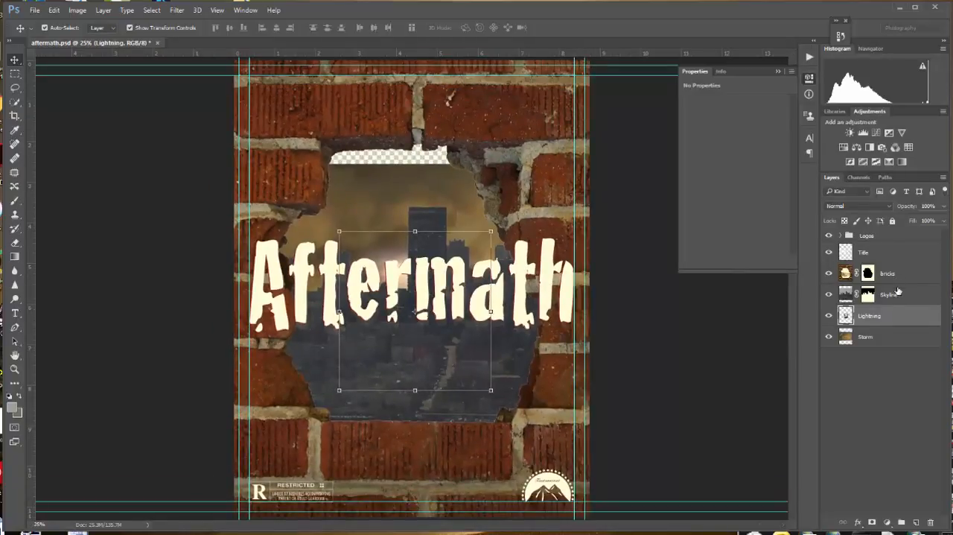
click(907, 257)
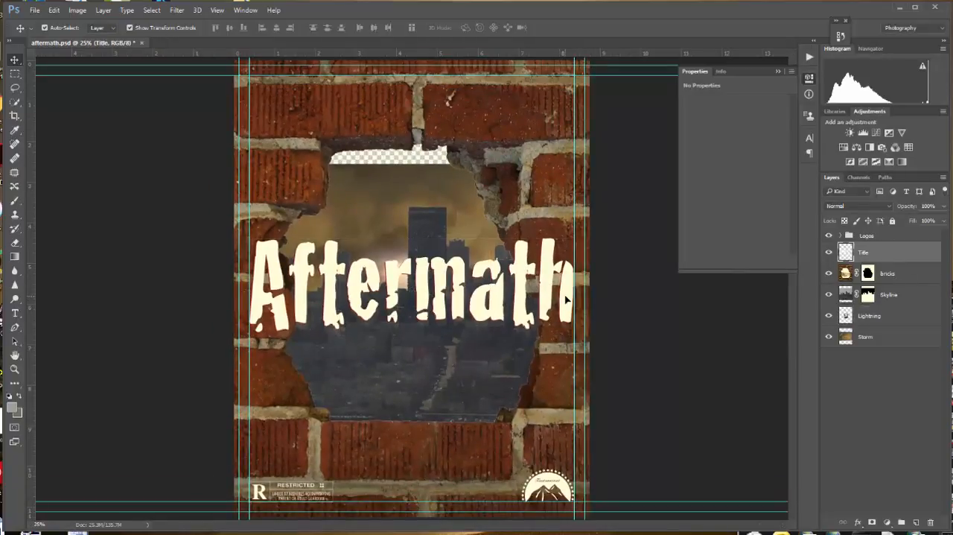
drag(566, 298, 564, 425)
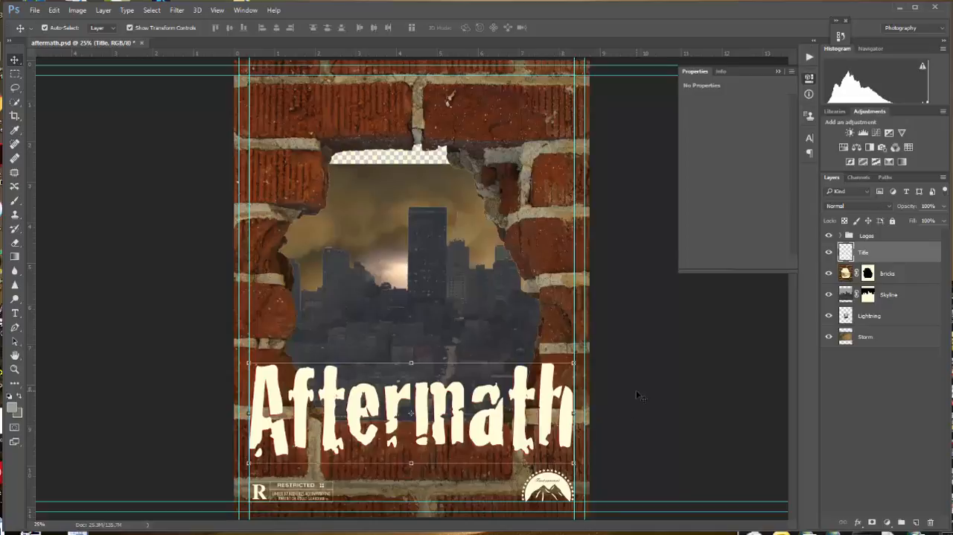
- Move the Storm layer up so the clouds cover the transparent gap at the top of the hole
click(875, 339)
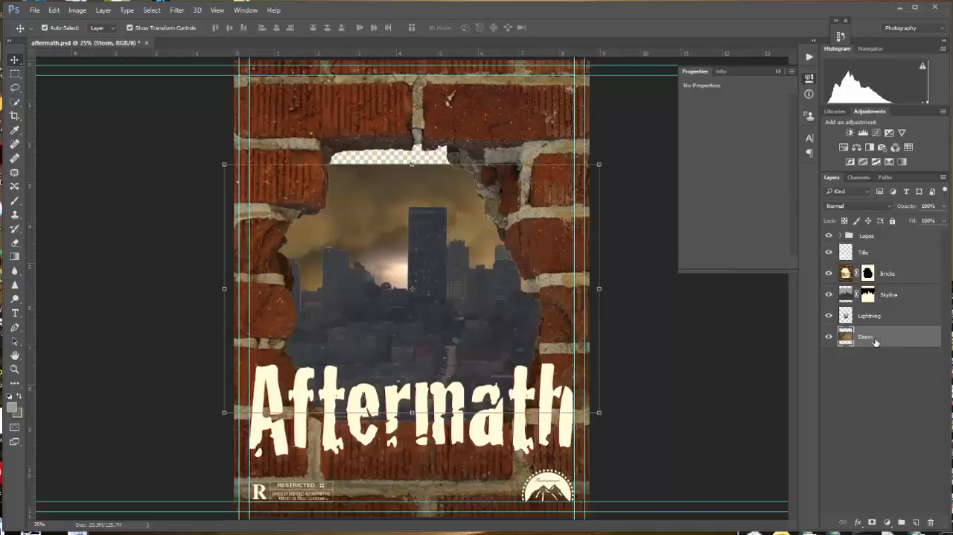
drag(463, 206, 462, 206)
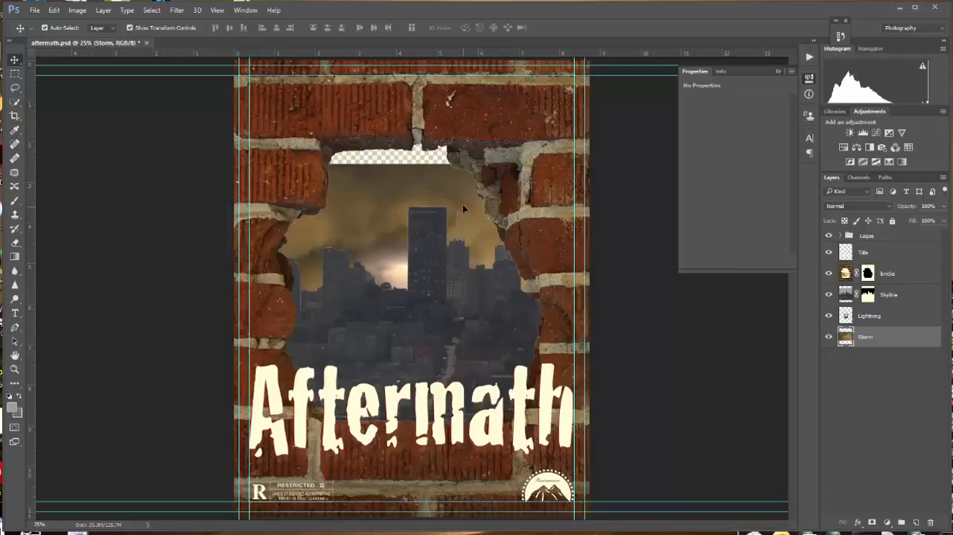
drag(464, 205, 463, 181)
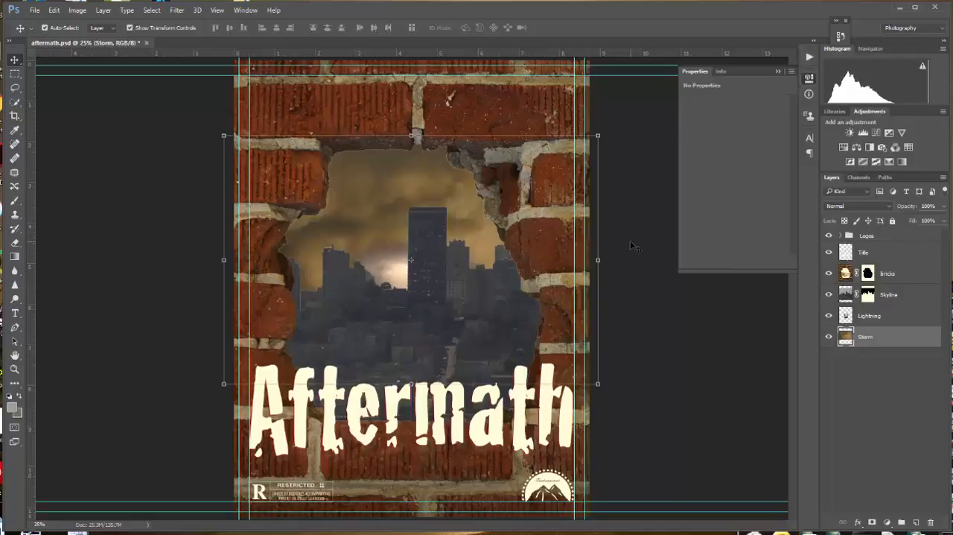
- Turn off Auto-Select and move the Lightning layer up beside the tall tower, above the lower buildings
click(46, 29)
click(896, 320)
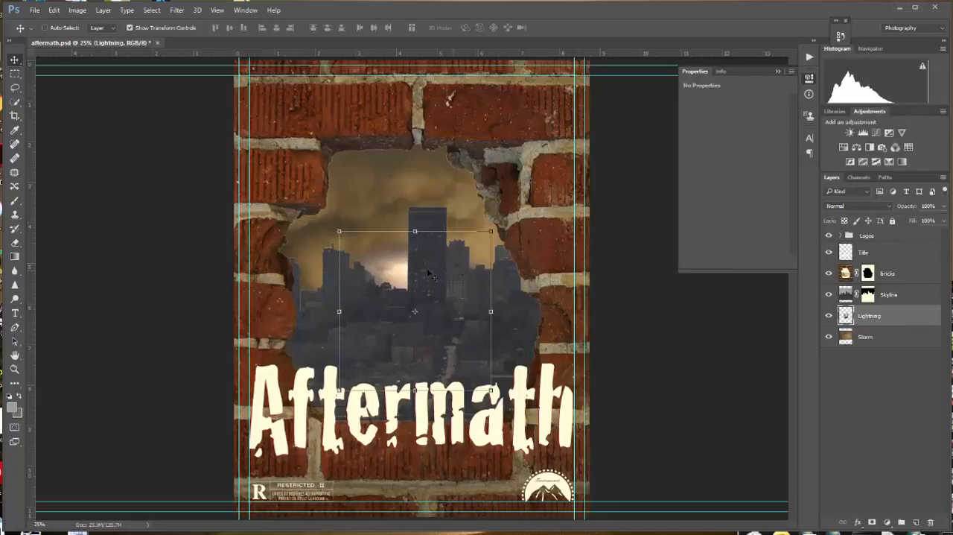
drag(399, 263, 375, 208)
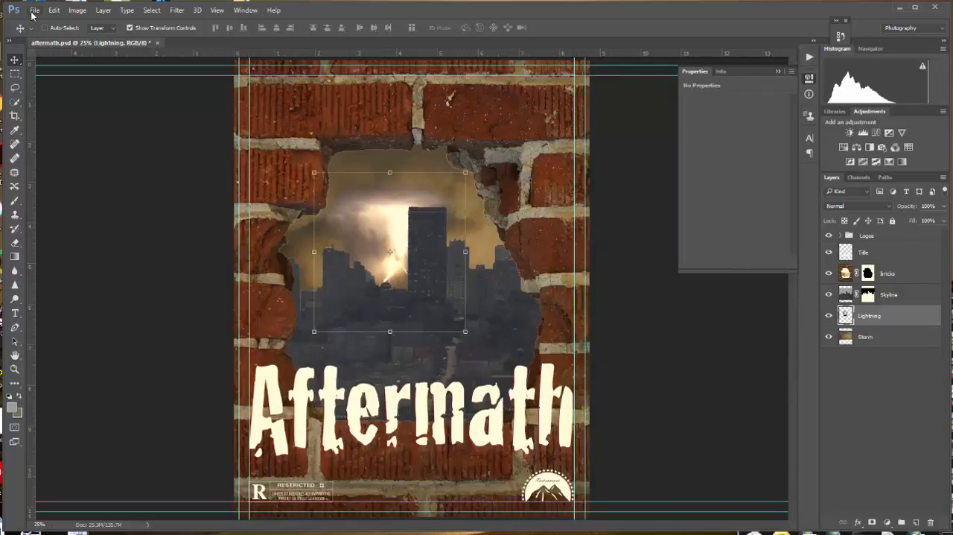